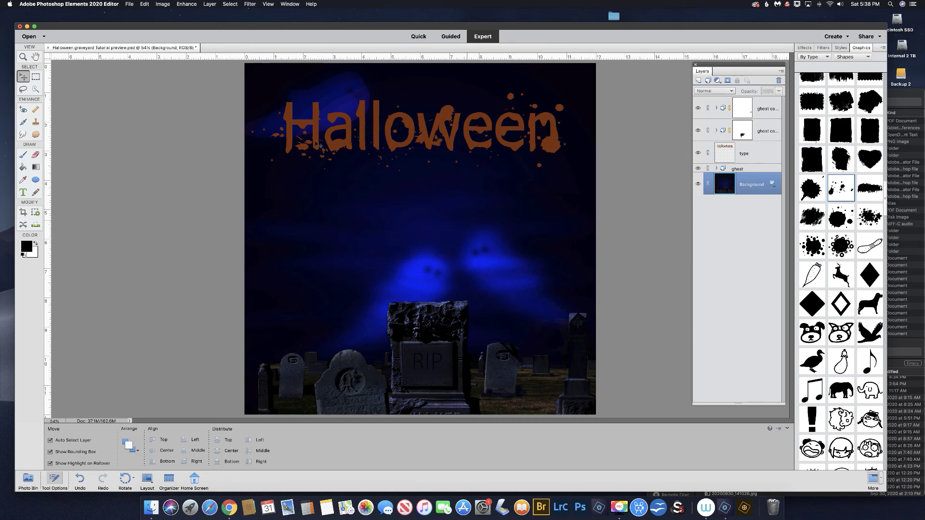
# - Switch to Chrome and open the website learndigitalscrapbooking.com
pyautogui.click(229, 507)
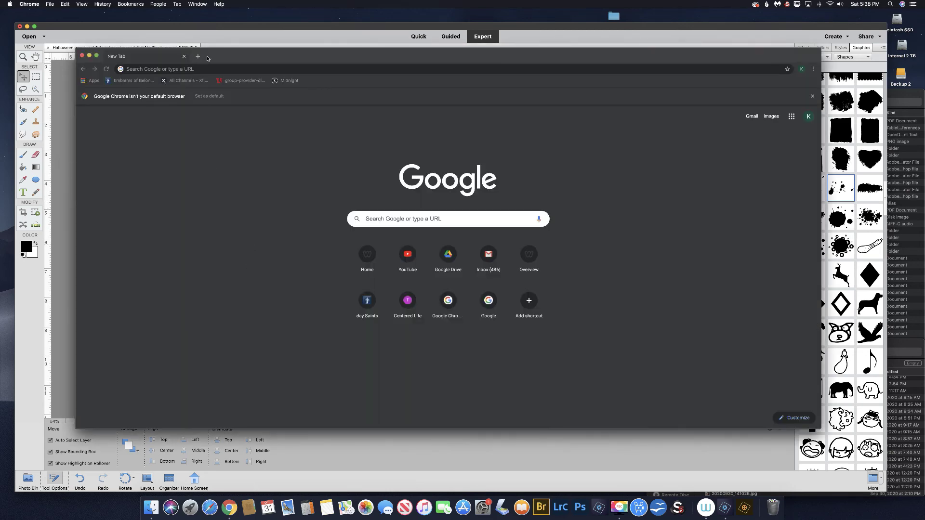
pyautogui.click(199, 69)
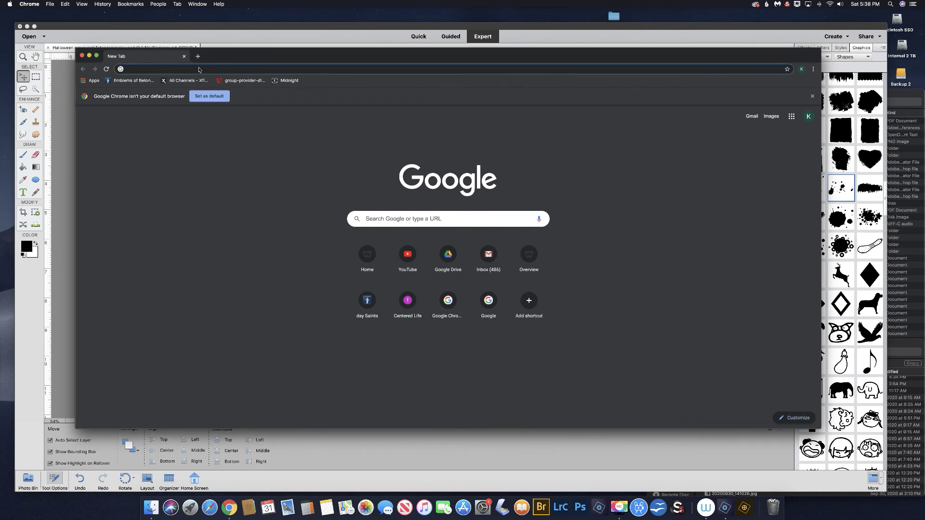
pyautogui.click(200, 69)
pyautogui.write('learndigitalscrapbooking.com')
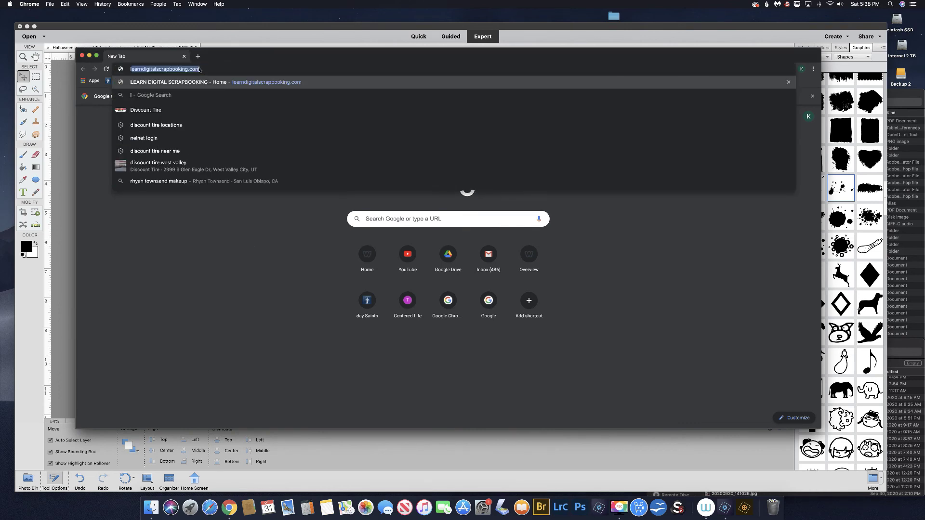
pyautogui.press('Return')
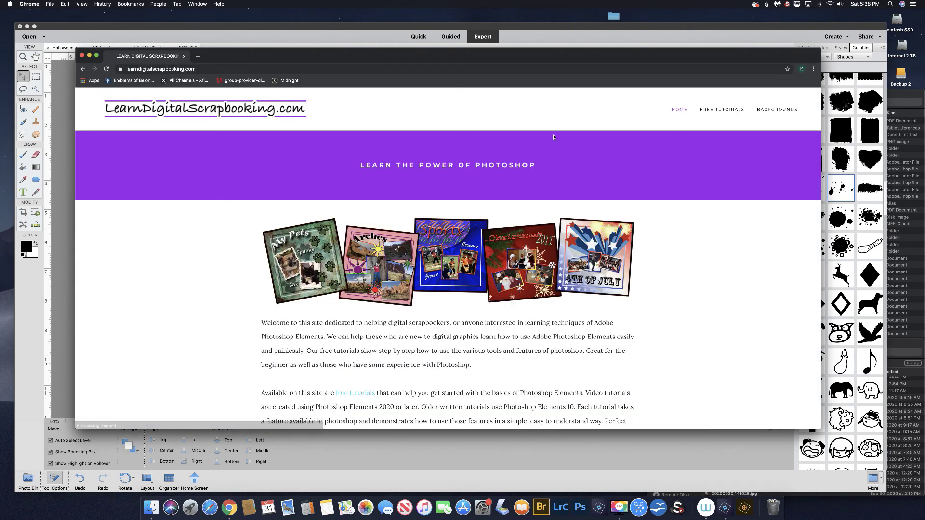
# - Download the Halloween graveyard image from the site's Backgrounds page, and quit the browser
pyautogui.click(777, 109)
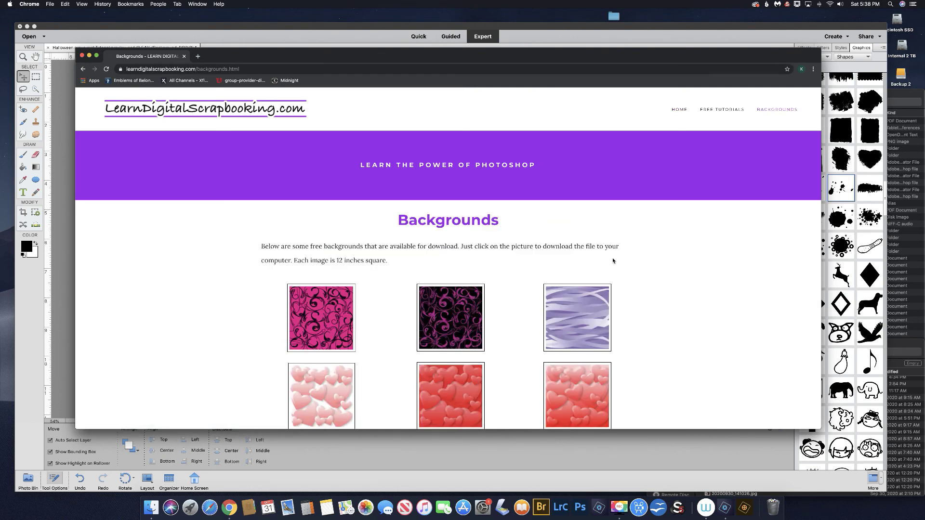
pyautogui.scroll(-20, 613, 260)
pyautogui.scroll(-5, 611, 261)
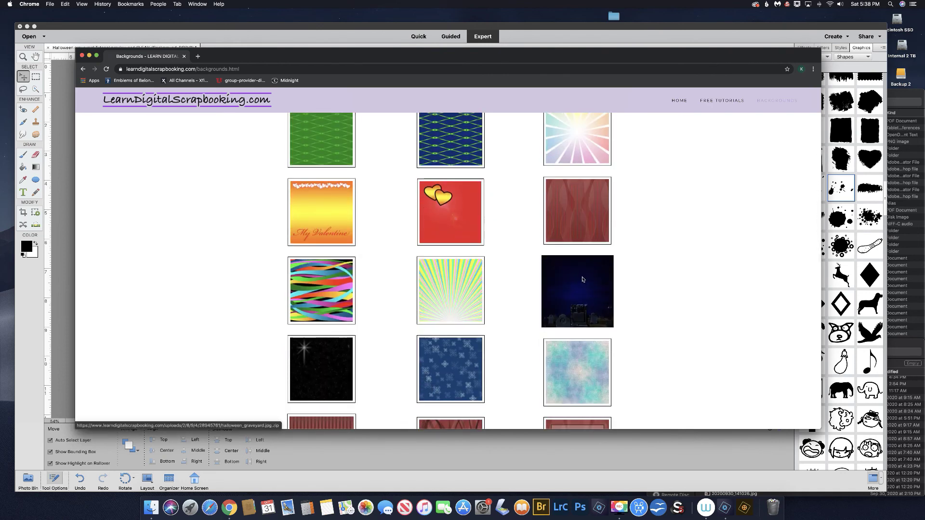
pyautogui.click(583, 279)
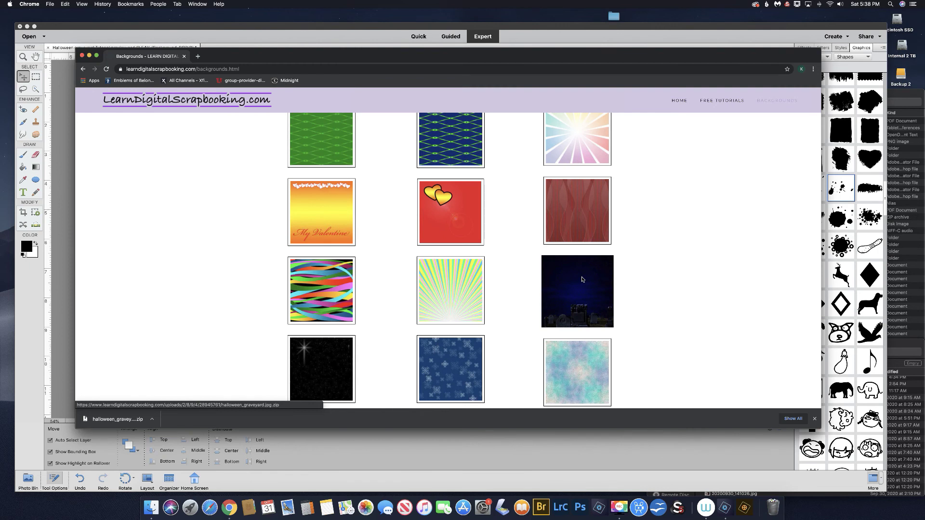
pyautogui.press('super+q')
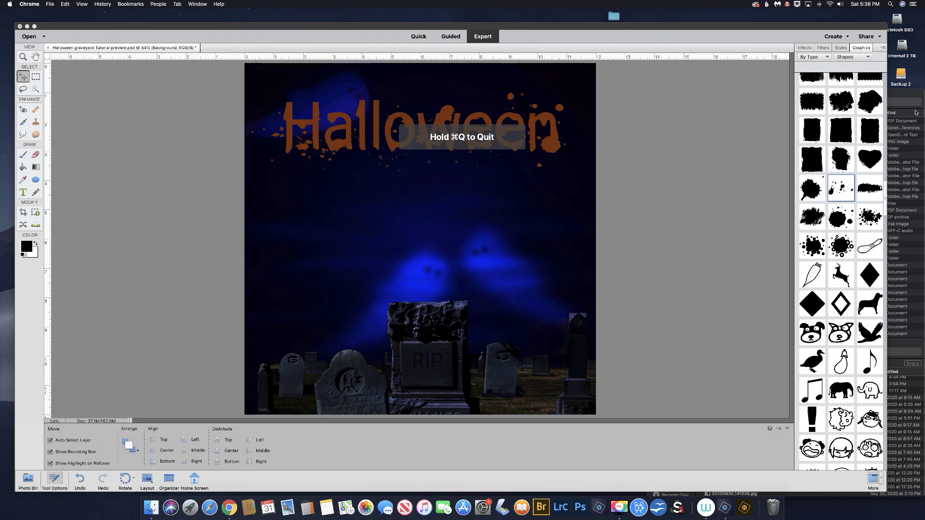
# - In Finder, move halloween_graveyard.jpg.zip from the Downloads folder to the desktop and close the Finder window
pyautogui.click(901, 96)
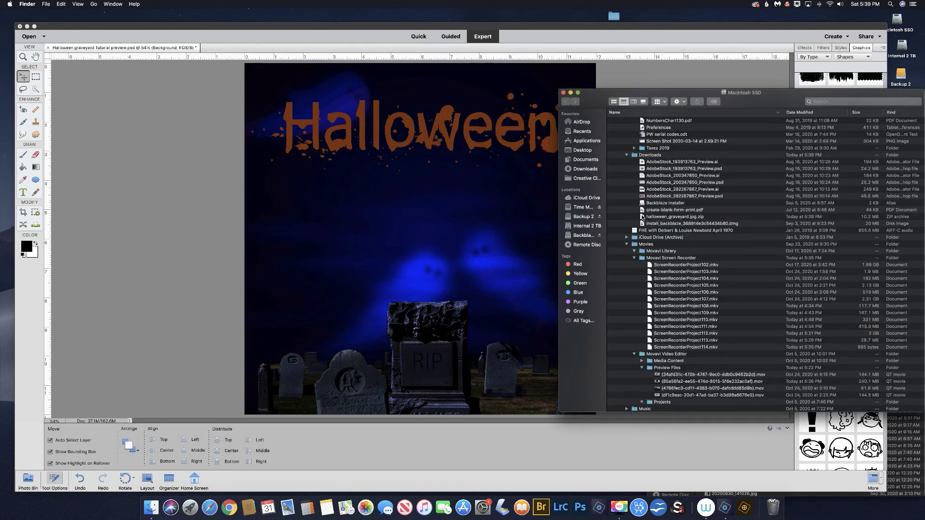
pyautogui.moveTo(642, 217); pyautogui.dragTo(549, 14)
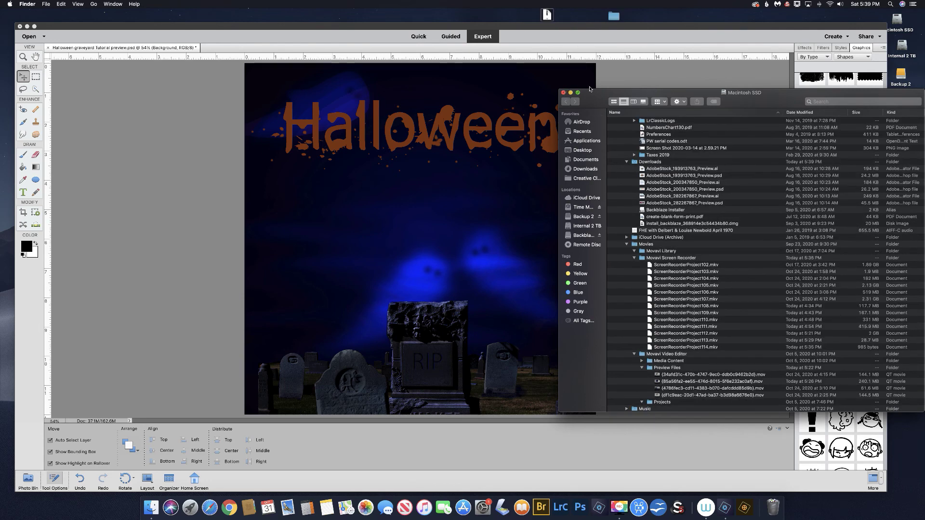
pyautogui.press('super+w')
# - Unzip halloween_graveyard.jpg.zip on the desktop and open the extracted Halloween graveyard.jpg in Photoshop Elements
pyautogui.click(574, 27)
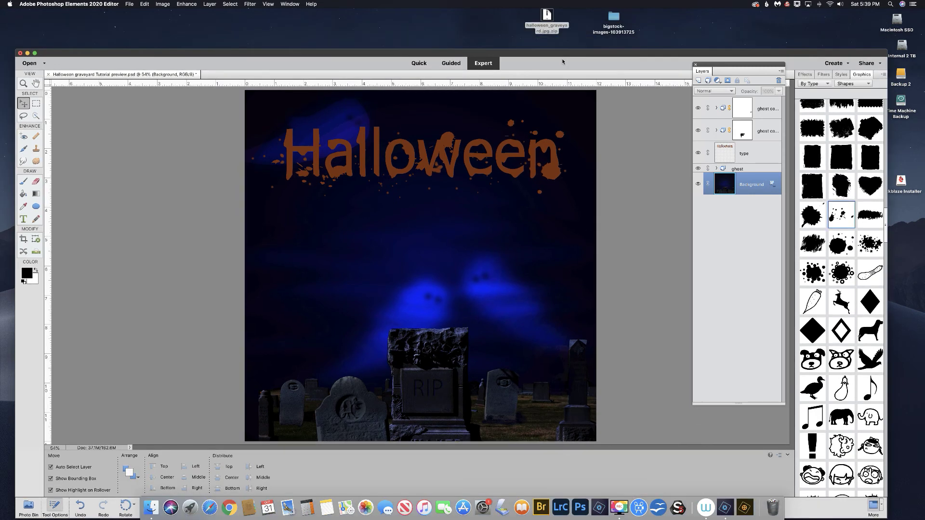
pyautogui.moveTo(562, 26); pyautogui.dragTo(559, 76)
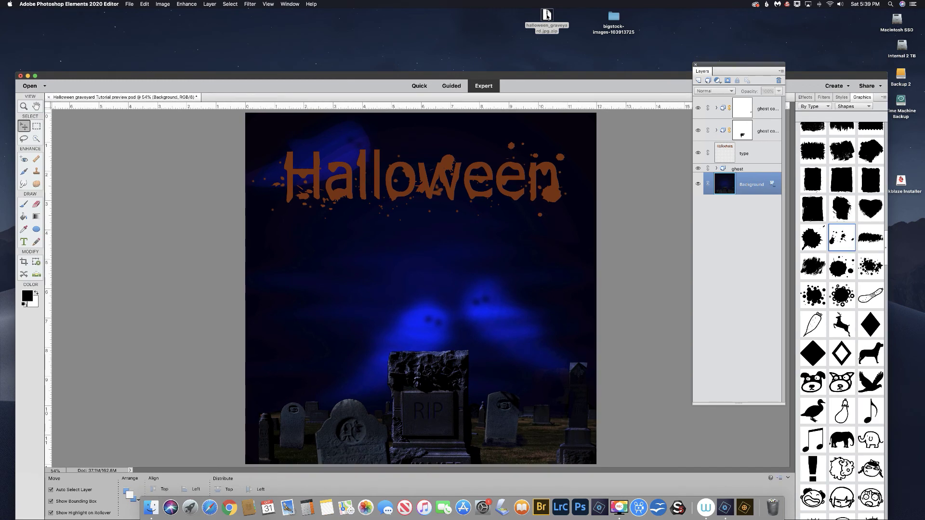
pyautogui.click(547, 17)
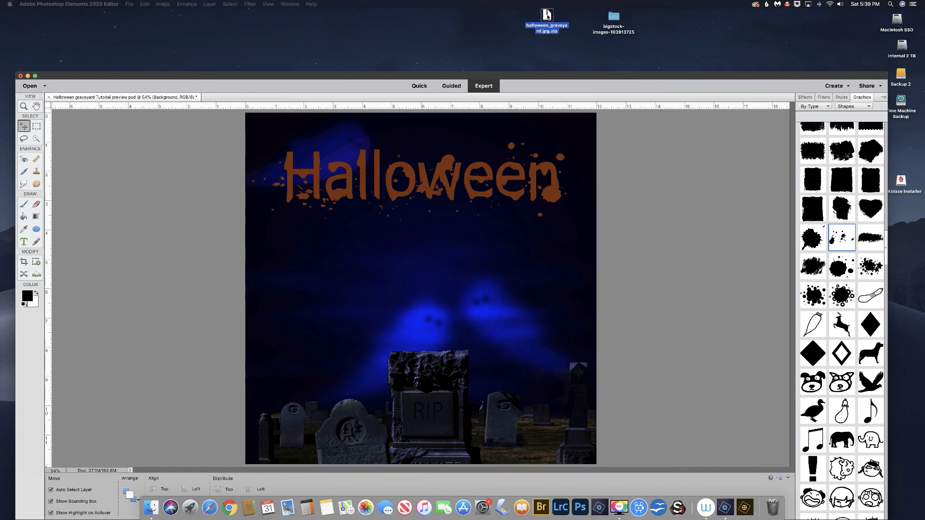
pyautogui.doubleClick(548, 17)
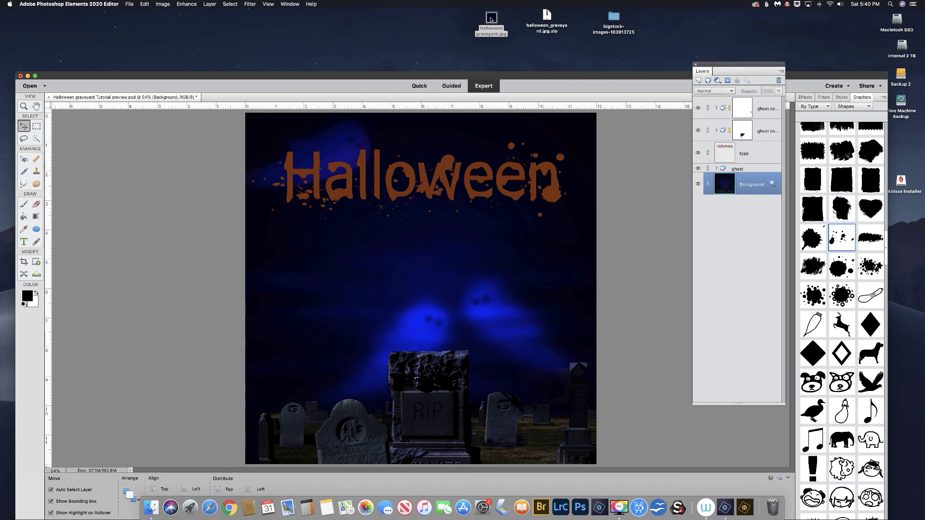
pyautogui.moveTo(399, 190); pyautogui.dragTo(396, 229)
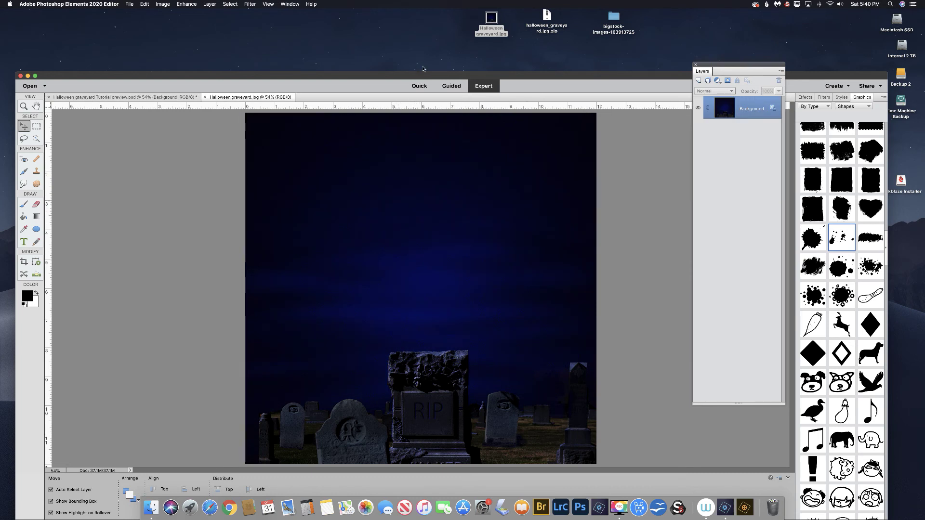
pyautogui.moveTo(423, 75); pyautogui.dragTo(423, 26)
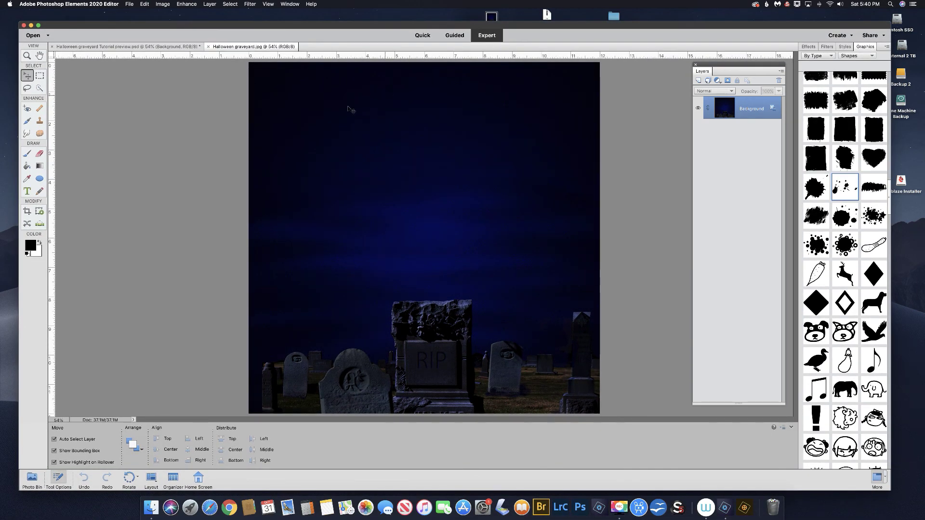
# - Add the horizontal title text "Halloween" in orange across the upper sky of the graveyard image
pyautogui.click(27, 192)
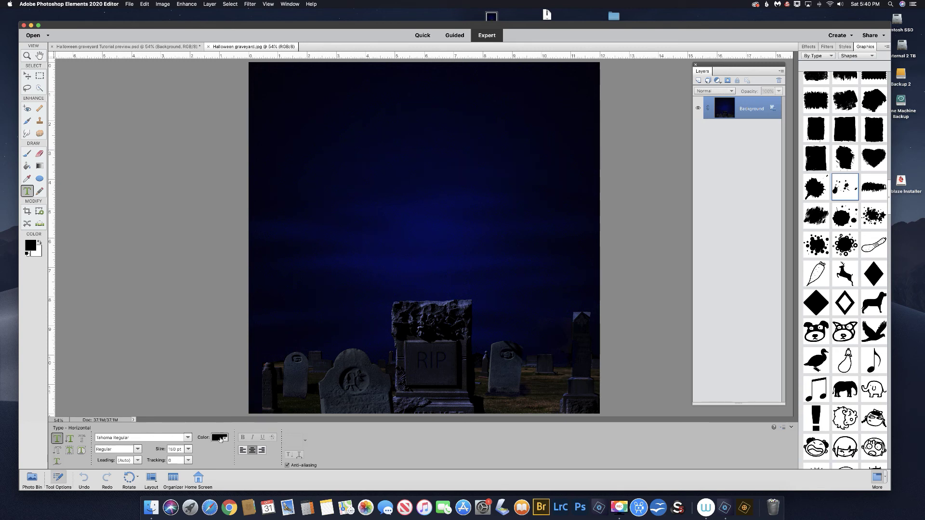
pyautogui.click(221, 438)
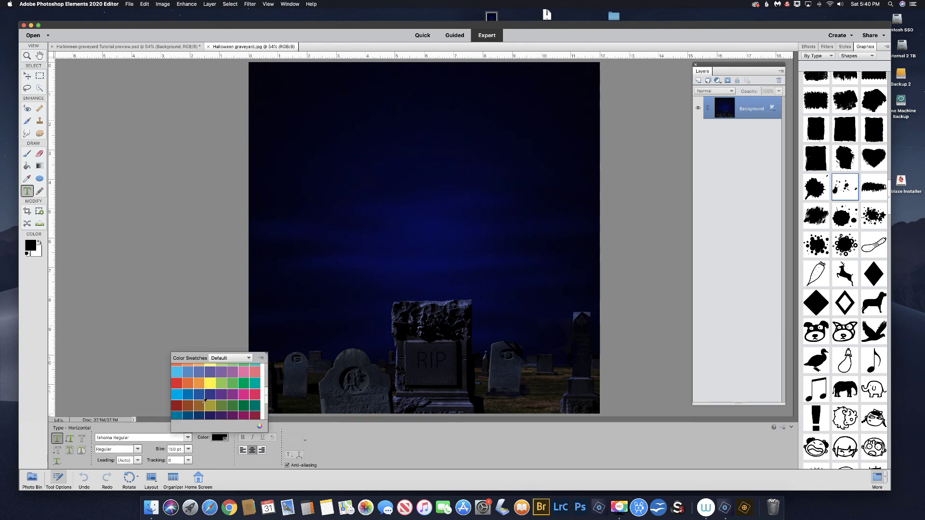
pyautogui.click(187, 384)
pyautogui.click(415, 153)
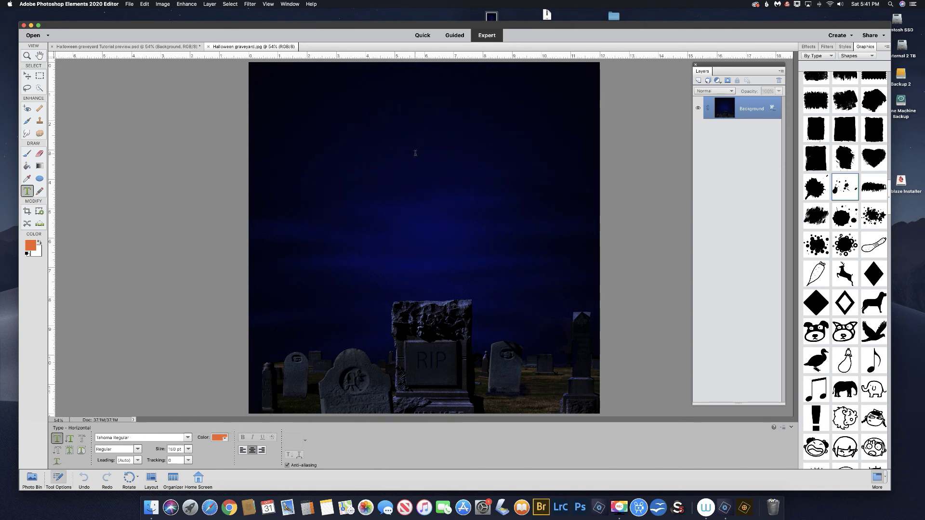
pyautogui.click(416, 153)
pyautogui.write('H')
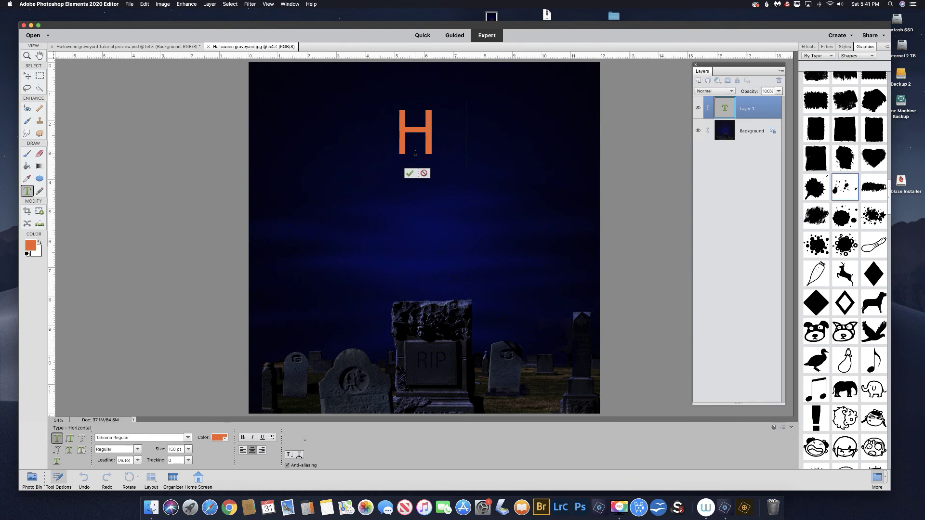
pyautogui.write('alloween')
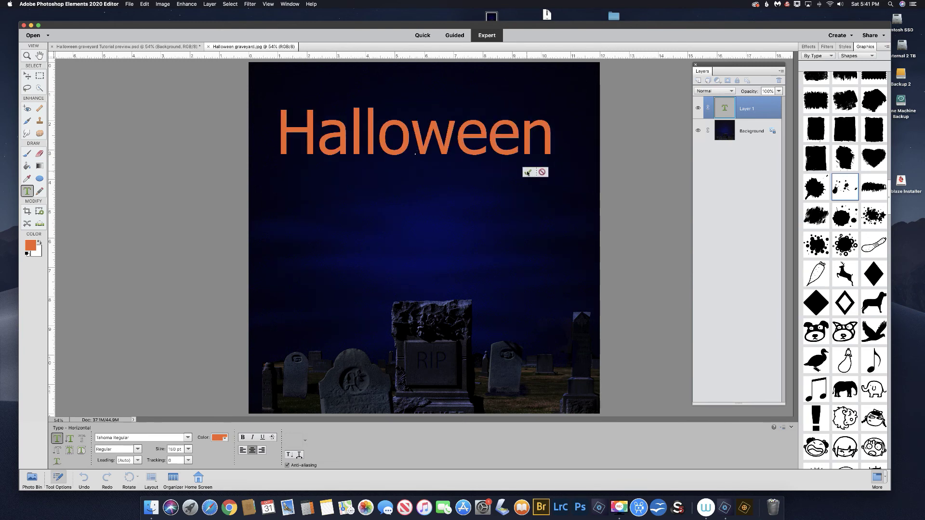
pyautogui.click(526, 173)
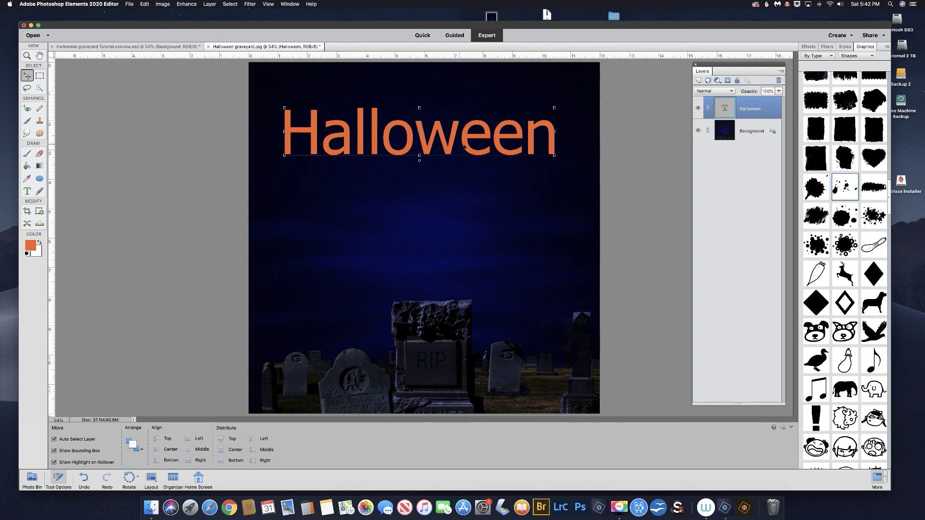
# - Undo the last custom shape, then duplicate the Halloween text layer and hide the original
pyautogui.press('super+z')
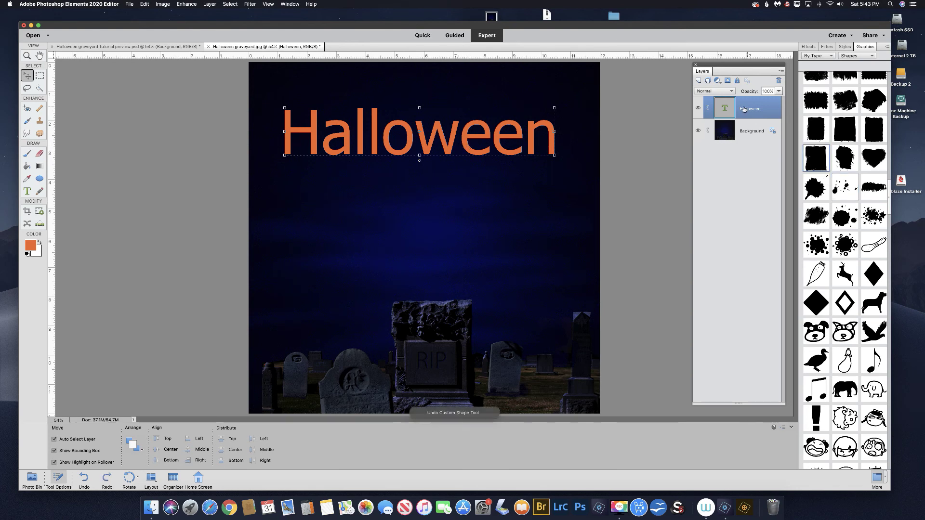
pyautogui.press('super')
pyautogui.press('super+j')
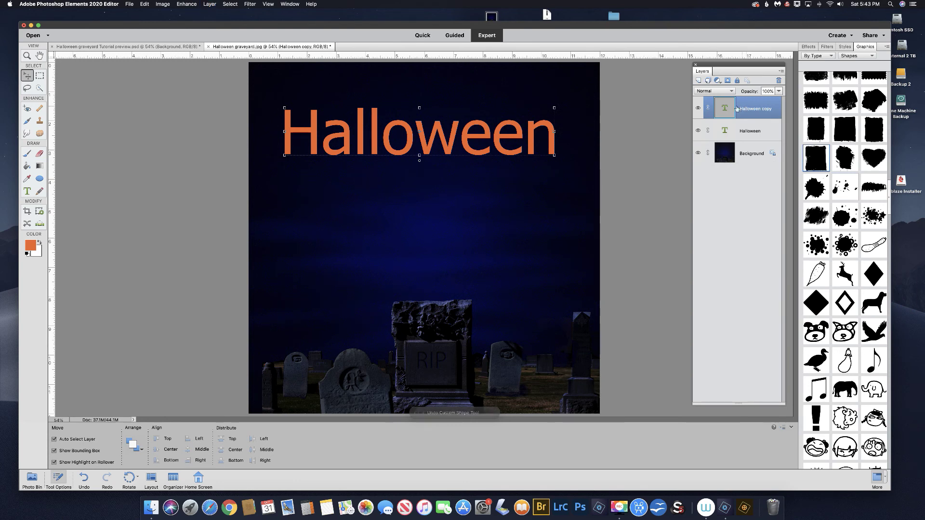
pyautogui.click(698, 131)
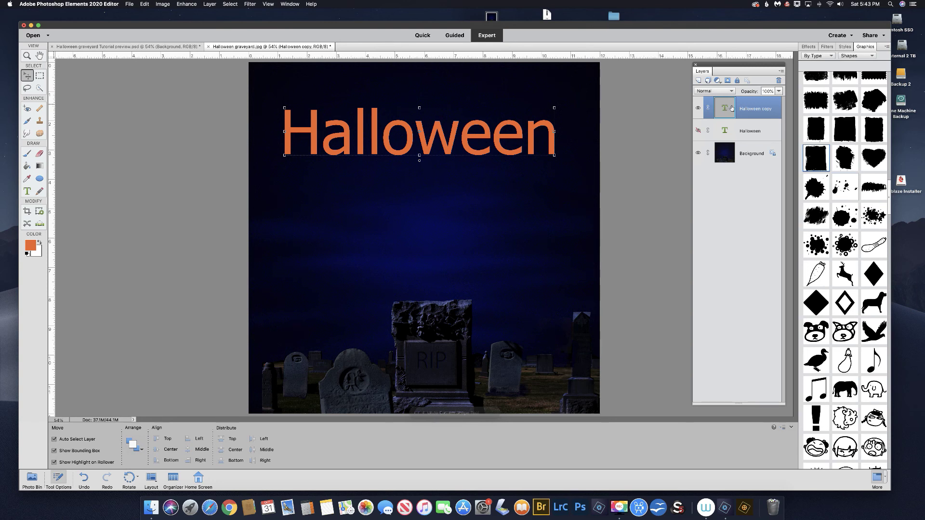
# - Simplify the Halloween copy layer and open it in the Liquify distortion filter
pyautogui.click(782, 72)
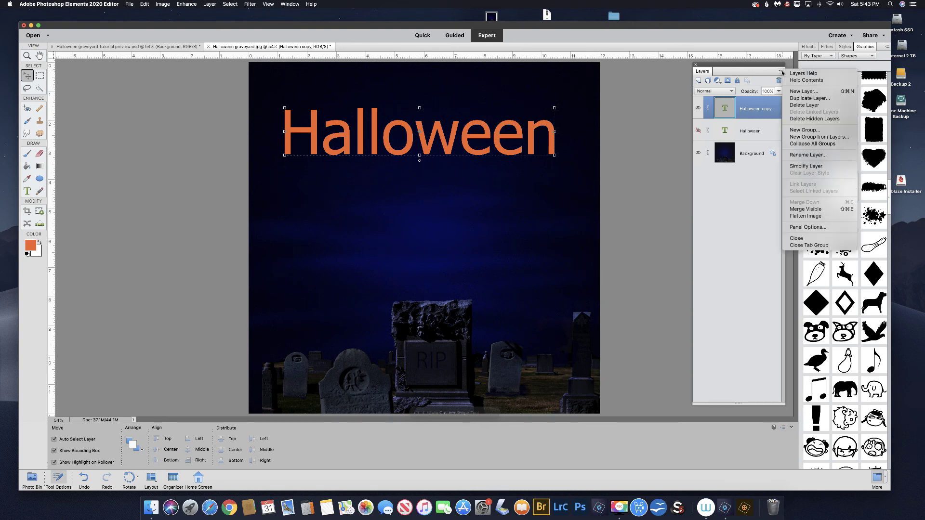
pyautogui.click(797, 167)
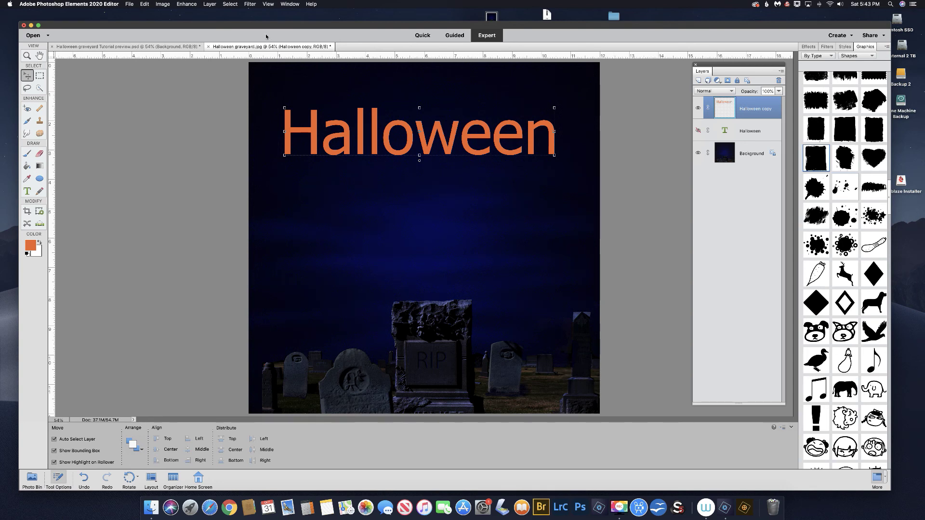
pyautogui.click(250, 4)
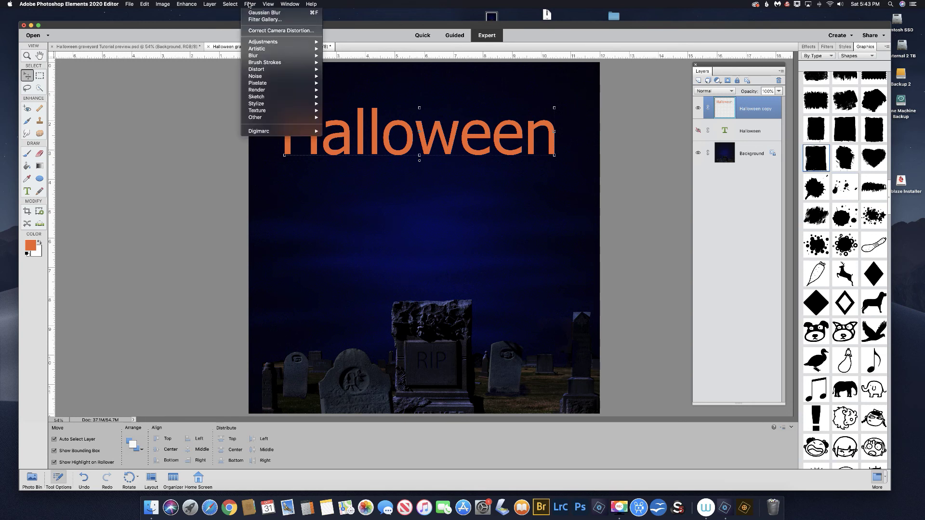
pyautogui.moveTo(259, 70)
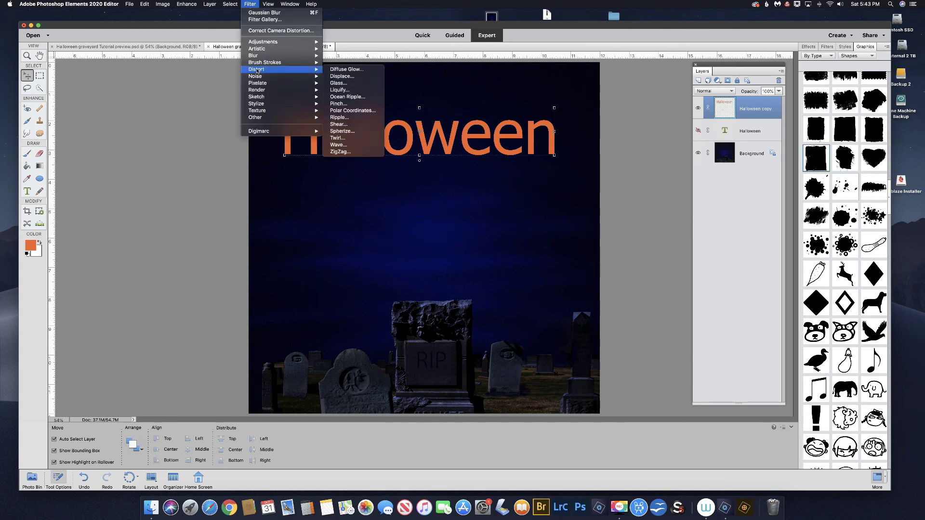
pyautogui.click(344, 91)
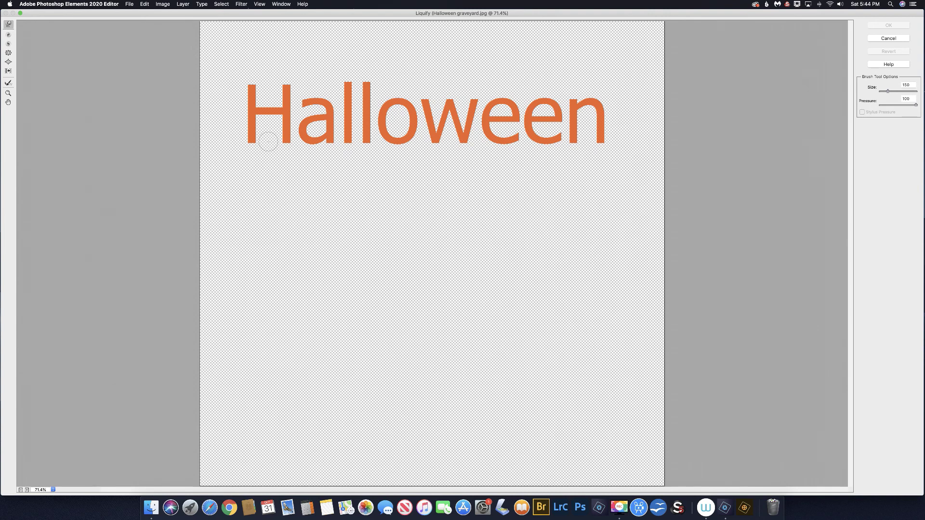
# - With a smaller Liquify brush, pull dripping points out of the edges of all the Halloween letters and apply the distortion
pyautogui.press('[')
pyautogui.press('[')
pyautogui.press('[')
pyautogui.moveTo(251, 140); pyautogui.dragTo(249, 154)
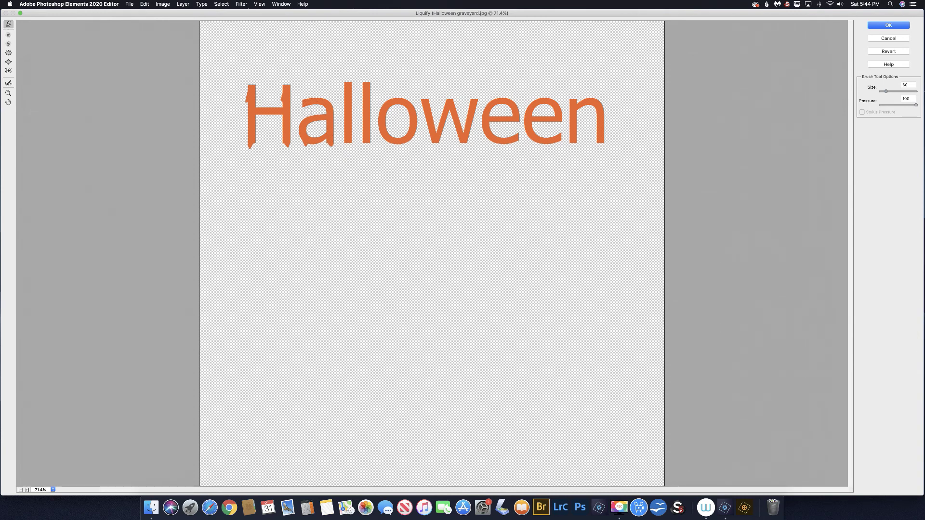
pyautogui.moveTo(311, 107); pyautogui.dragTo(309, 103)
pyautogui.moveTo(352, 142); pyautogui.dragTo(355, 146)
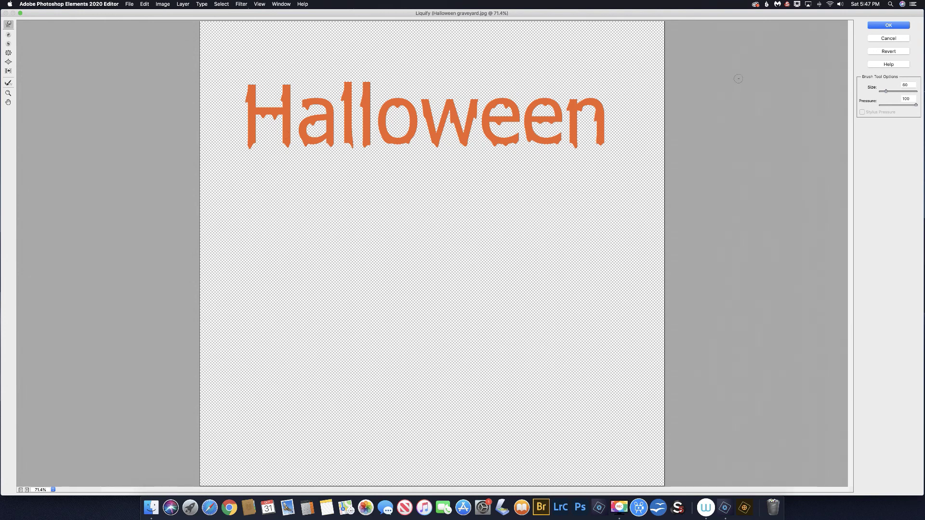
pyautogui.click(890, 25)
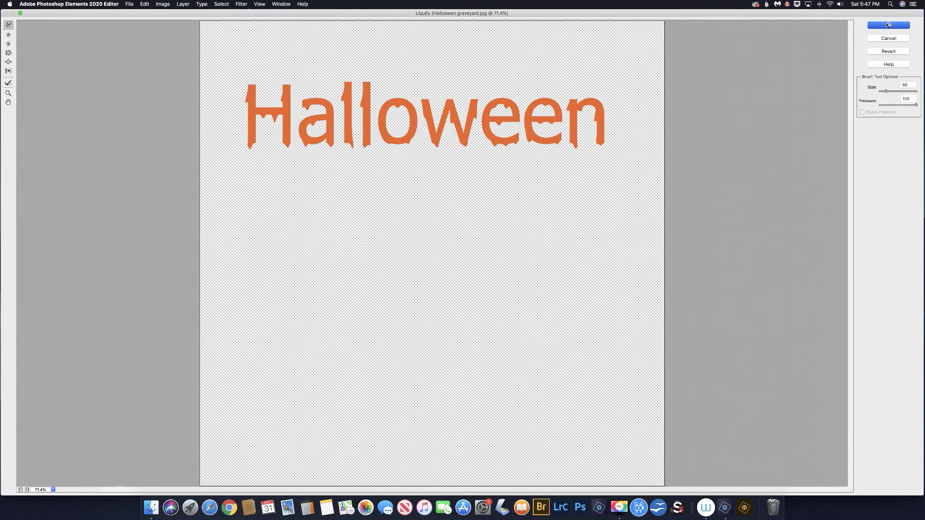
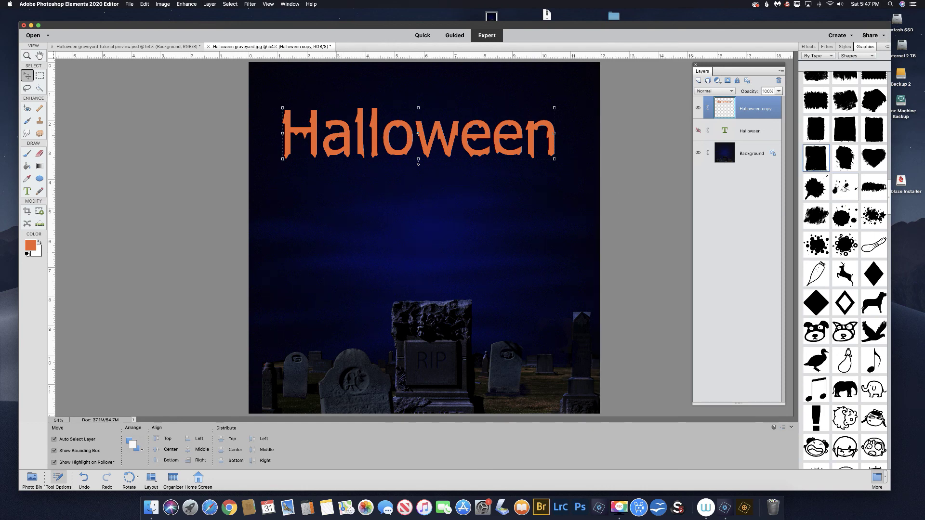
# - Add the paint-splatter graphic shape with scattered drops just below the first letters of the Halloween title
pyautogui.click(856, 56)
pyautogui.click(857, 56)
pyautogui.moveTo(842, 188); pyautogui.dragTo(361, 187)
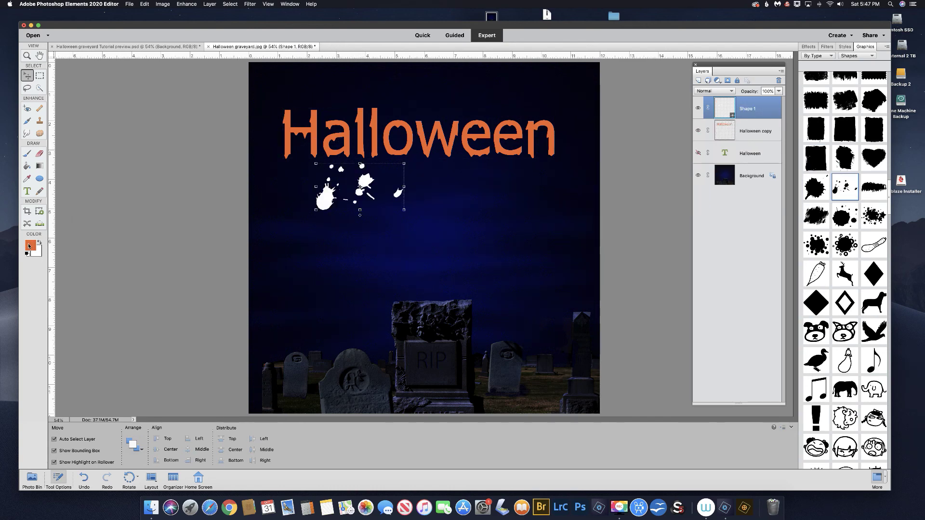
# - Fill the splatter shape orange, then rotate it about 177° and place it over the first letters of Halloween
pyautogui.click(27, 166)
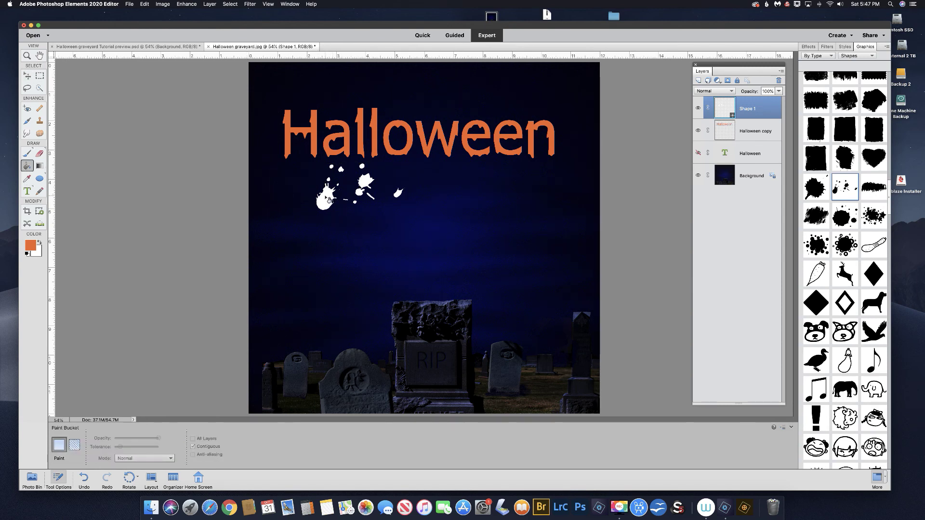
pyautogui.click(328, 200)
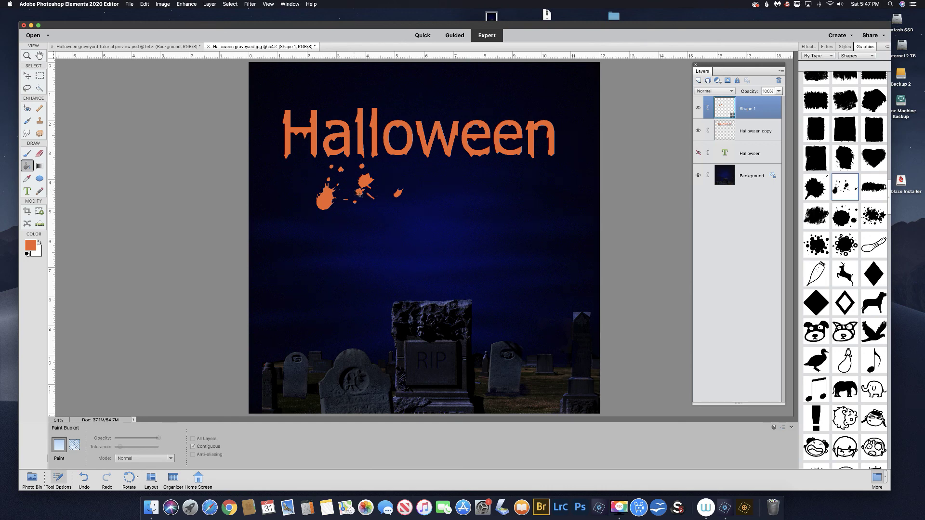
pyautogui.press('super+t')
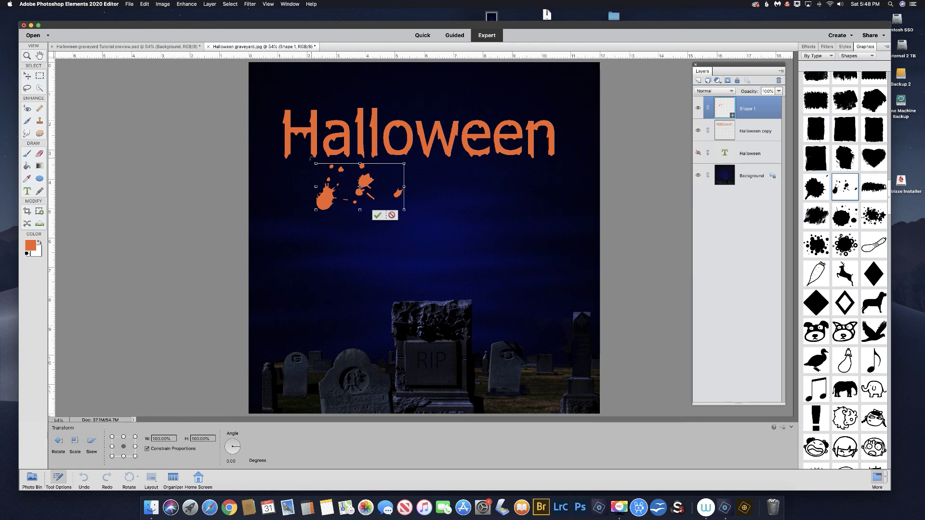
pyautogui.moveTo(318, 155); pyautogui.dragTo(427, 222)
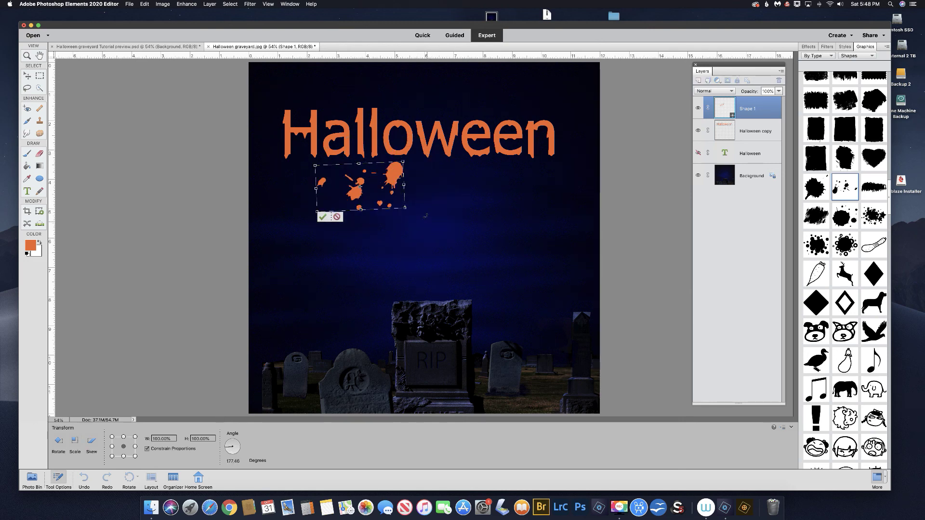
pyautogui.moveTo(327, 167)
pyautogui.mouseDown()
pyautogui.moveTo(333, 151)
pyautogui.moveTo(320, 142)
pyautogui.moveTo(326, 150)
pyautogui.mouseUp()
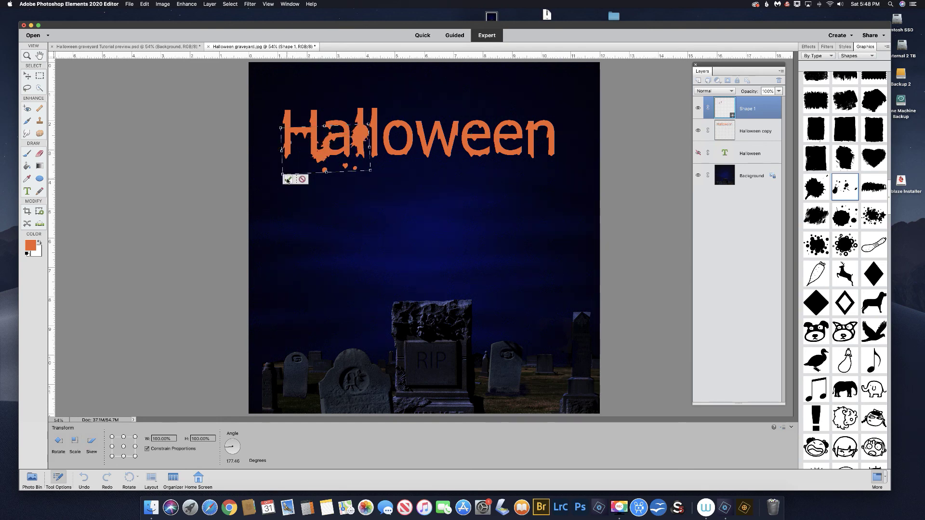
pyautogui.click(288, 180)
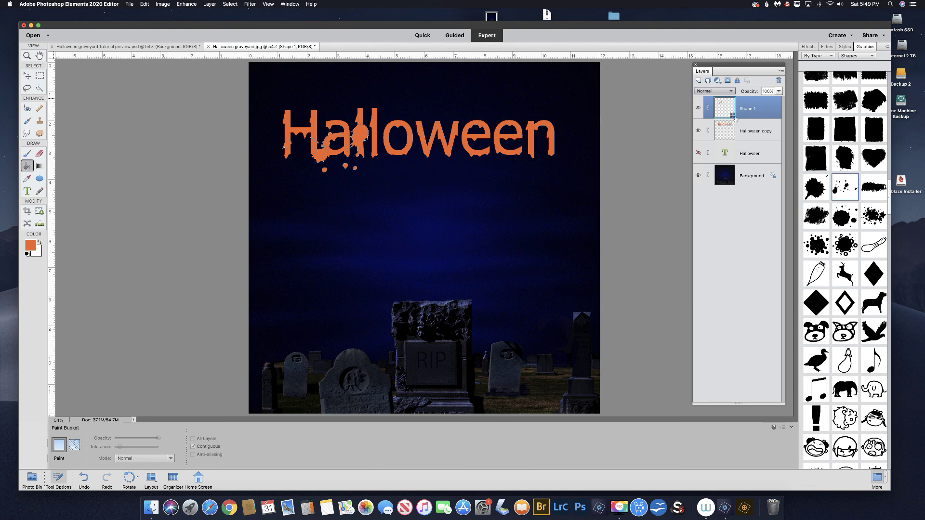
# - Duplicate the orange splatter layer, rotate the copy about -31° and place it over the last letters of Halloween
pyautogui.press('super+j')
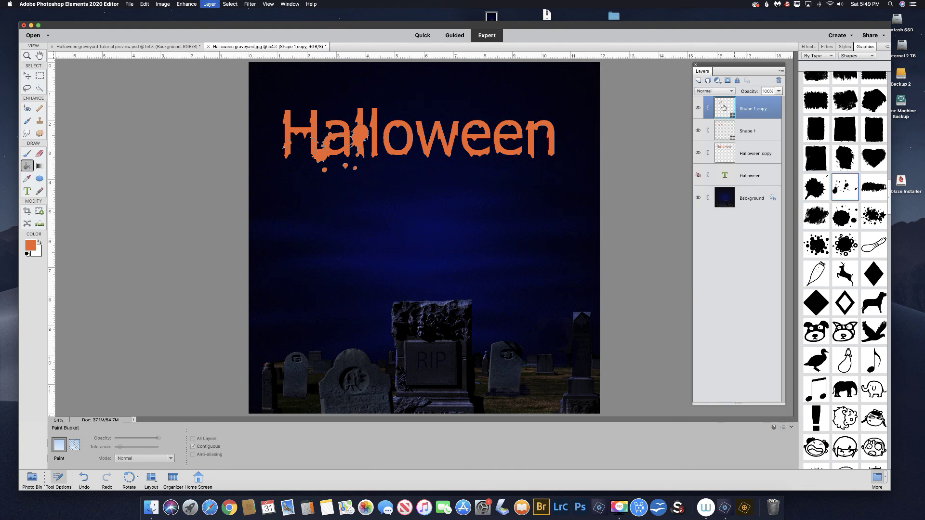
pyautogui.click(27, 76)
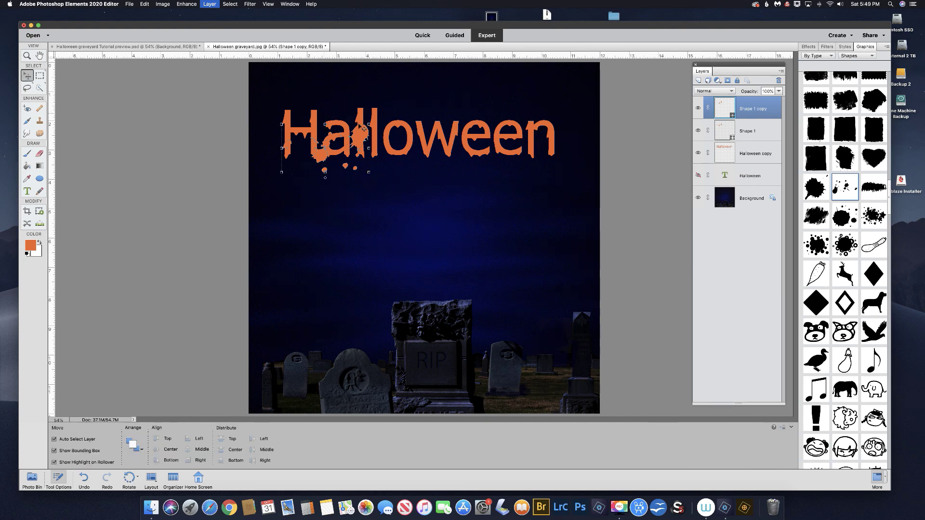
pyautogui.moveTo(427, 137); pyautogui.dragTo(461, 121)
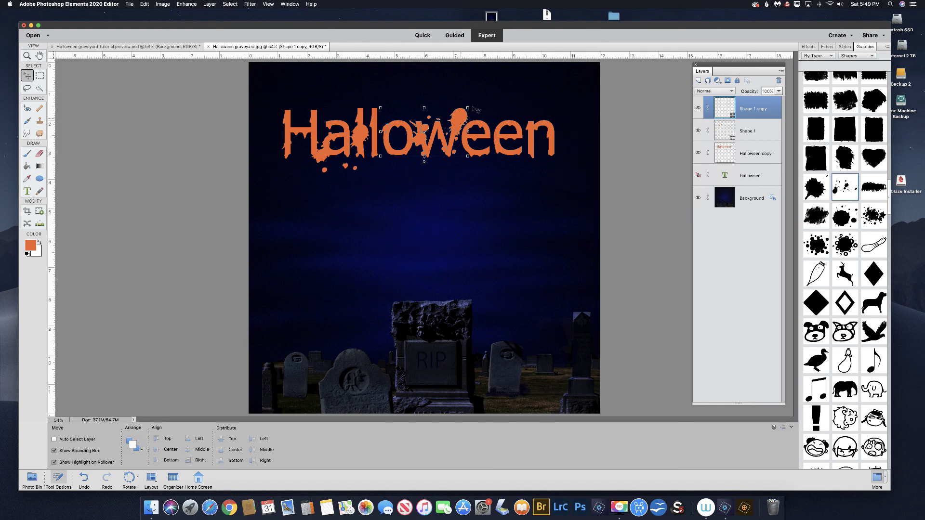
pyautogui.press('super+t')
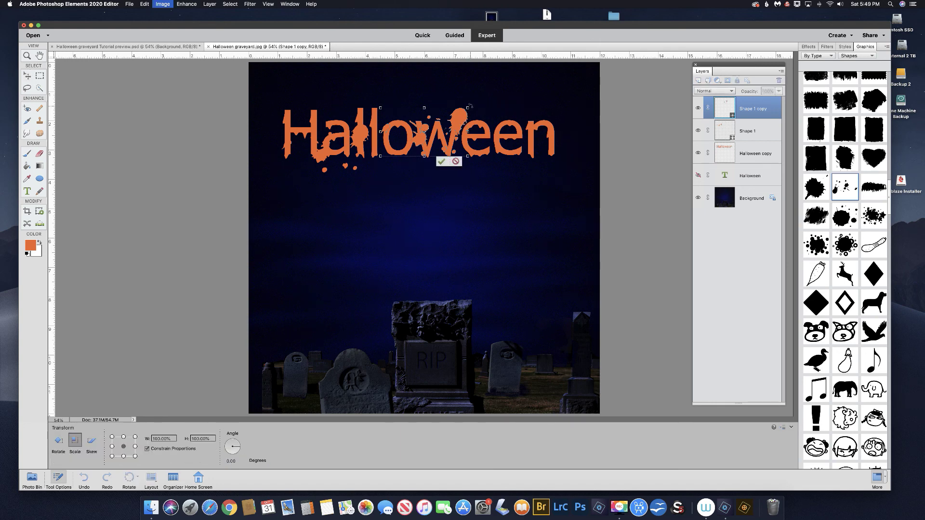
pyautogui.moveTo(450, 92); pyautogui.dragTo(423, 118)
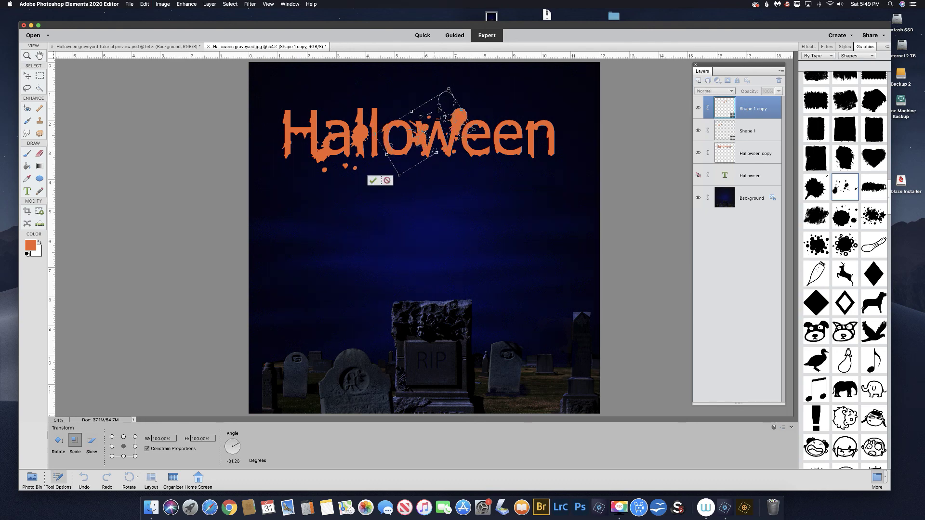
pyautogui.moveTo(445, 94); pyautogui.dragTo(525, 100)
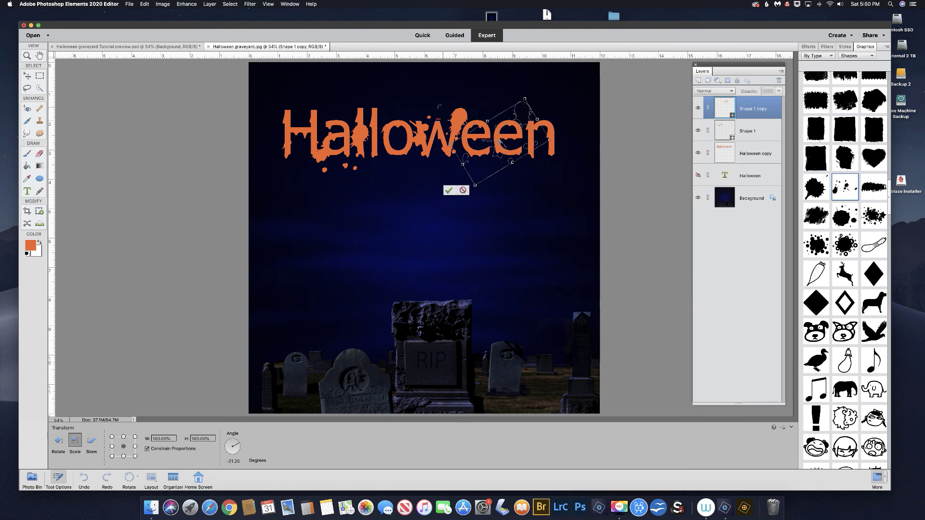
pyautogui.click(448, 190)
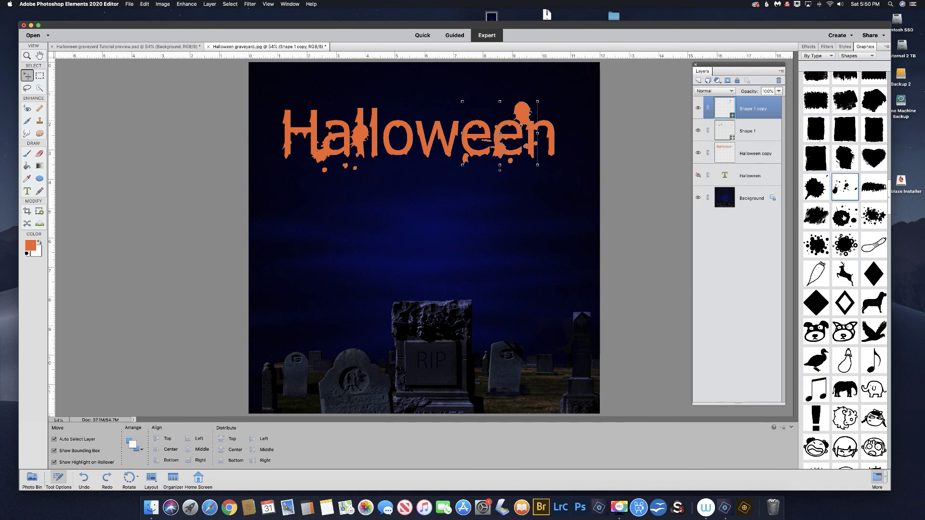
# - Add the large paint-blot graphic shape over the middle letters of Halloween and fill it orange
pyautogui.moveTo(845, 215); pyautogui.dragTo(394, 143)
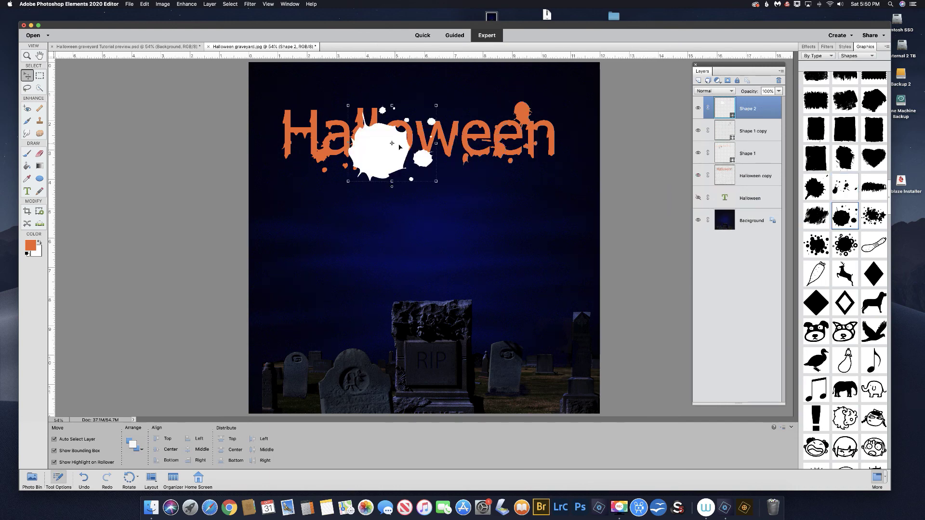
pyautogui.click(26, 166)
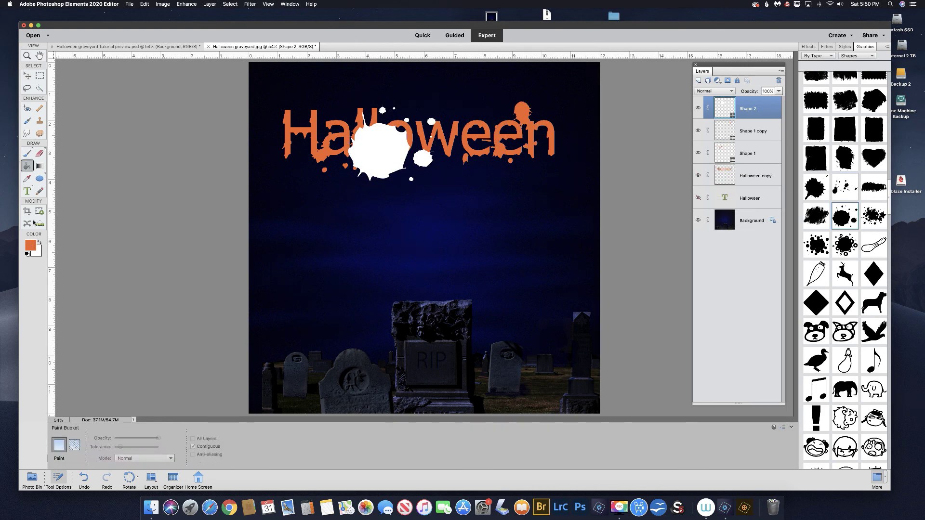
pyautogui.click(375, 150)
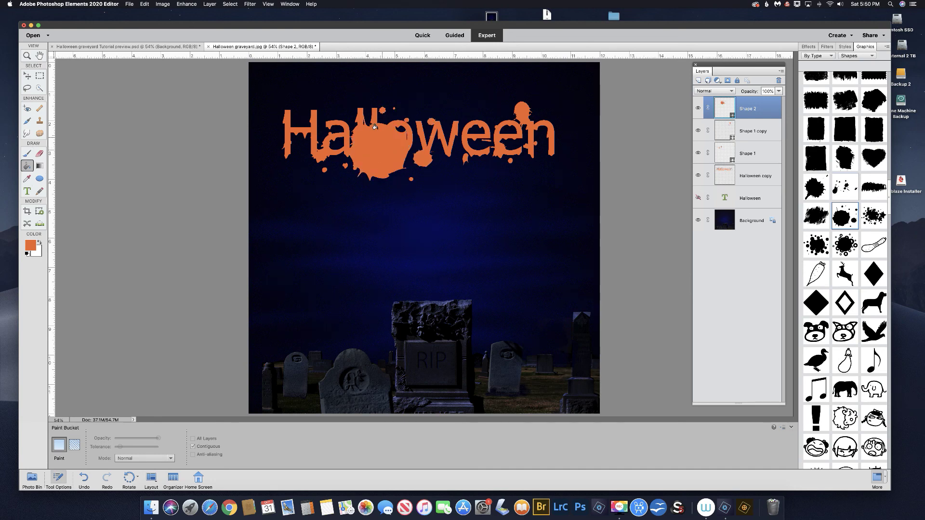
# - Simplify the large blot shape and erase its main body, leaving only the drops around the middle letters
pyautogui.click(40, 153)
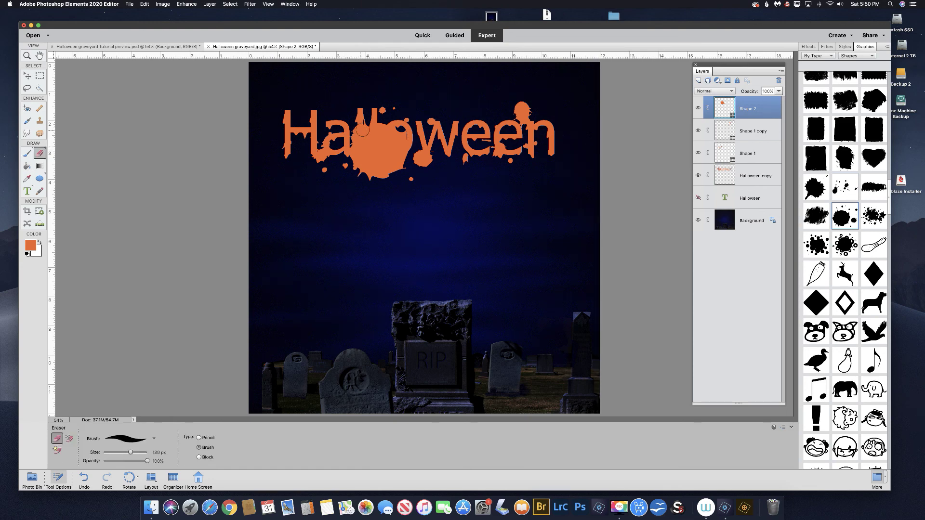
pyautogui.click(373, 179)
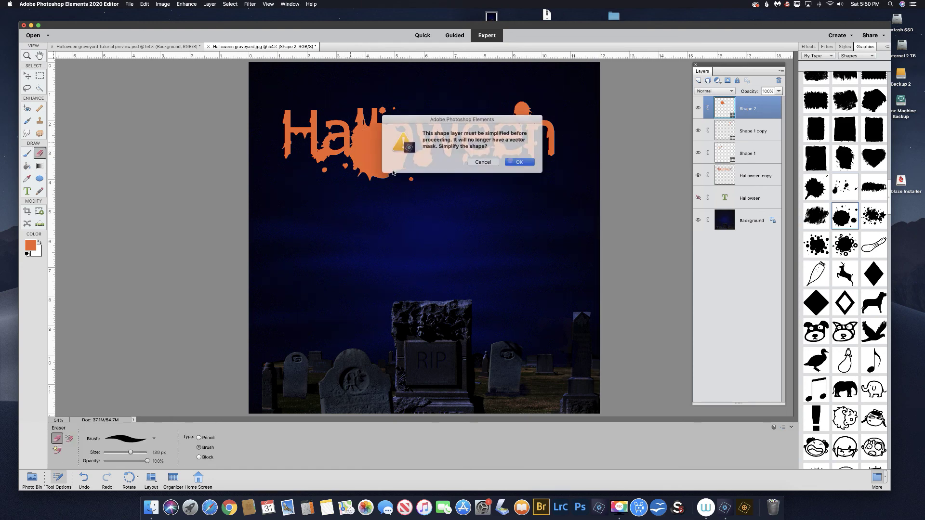
pyautogui.click(516, 162)
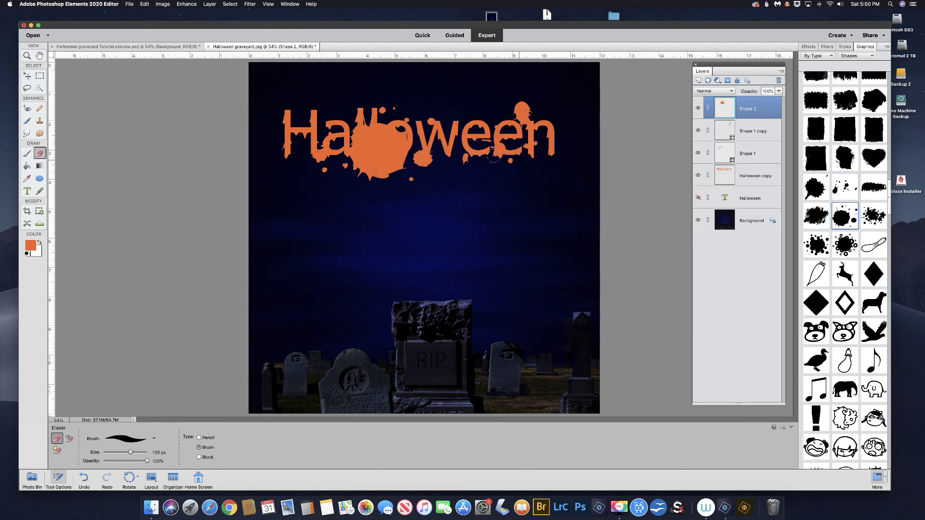
pyautogui.moveTo(367, 124)
pyautogui.mouseDown()
pyautogui.moveTo(354, 148)
pyautogui.moveTo(364, 171)
pyautogui.moveTo(391, 173)
pyautogui.moveTo(409, 133)
pyautogui.moveTo(368, 125)
pyautogui.moveTo(356, 143)
pyautogui.moveTo(374, 169)
pyautogui.moveTo(393, 163)
pyautogui.moveTo(398, 144)
pyautogui.moveTo(366, 133)
pyautogui.moveTo(393, 159)
pyautogui.moveTo(376, 156)
pyautogui.moveTo(382, 164)
pyautogui.moveTo(361, 173)
pyautogui.mouseUp()
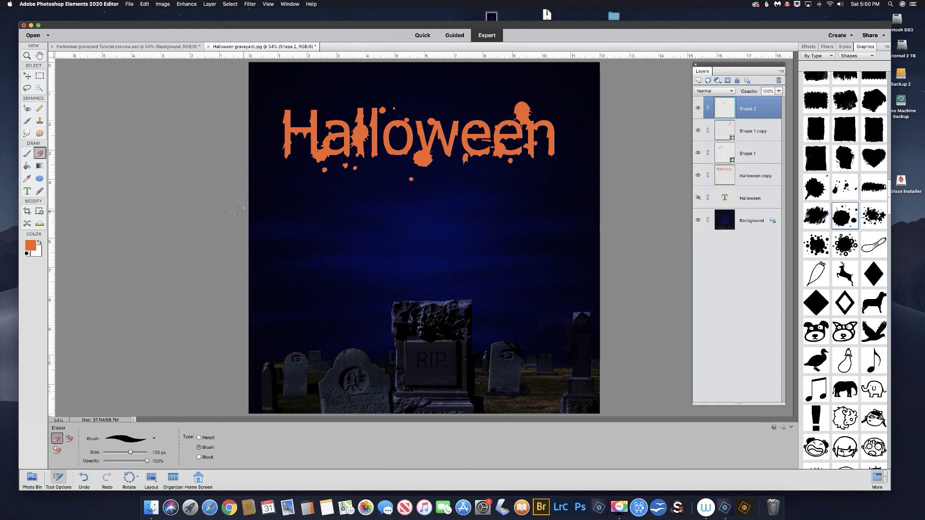
# - Choose the 9 px Drippy Water brush from the Wet Media Brushes set for the Brush tool
pyautogui.click(27, 155)
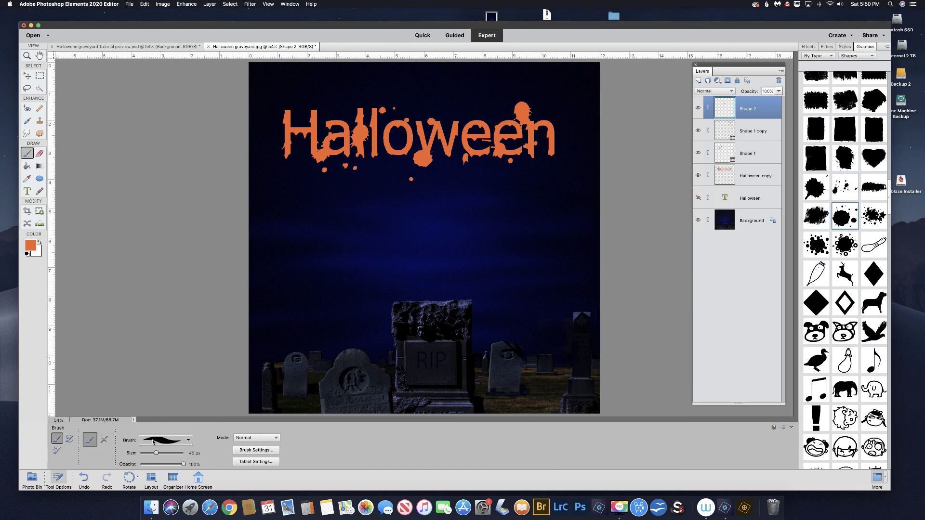
pyautogui.click(171, 442)
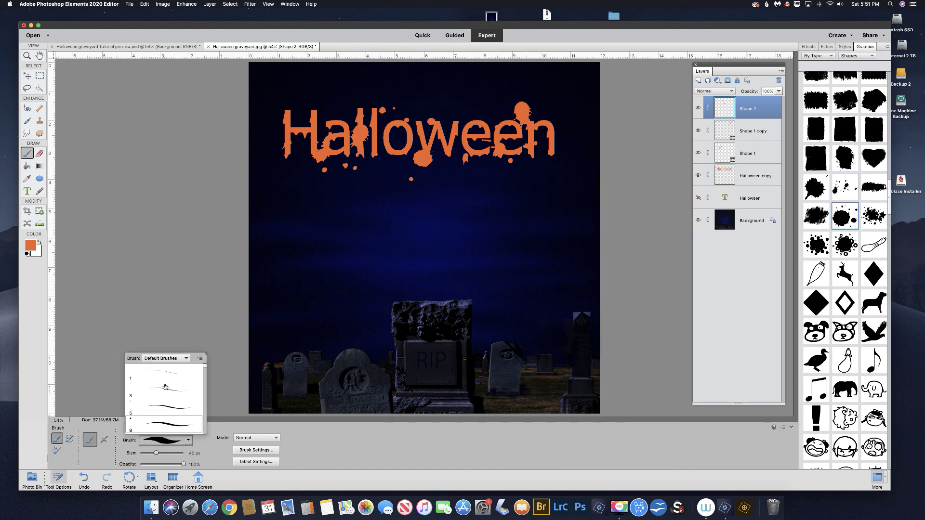
pyautogui.click(172, 359)
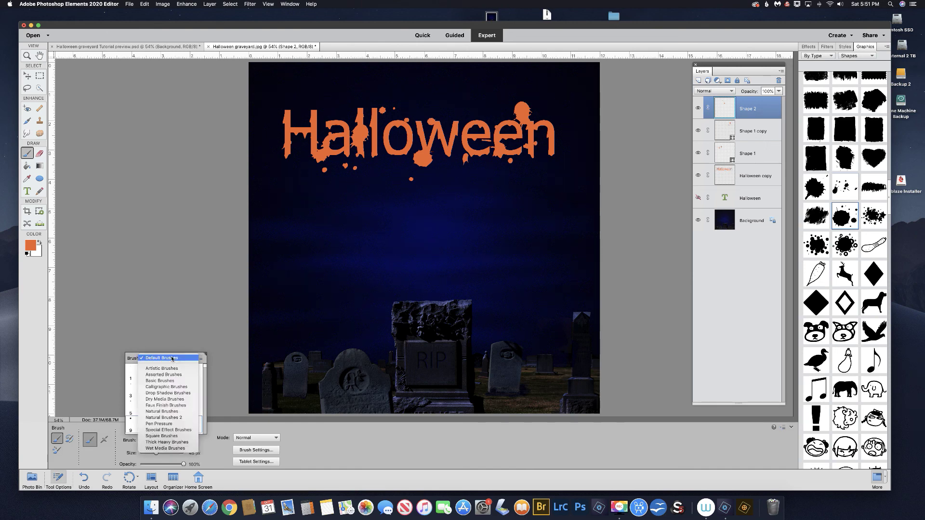
pyautogui.click(163, 448)
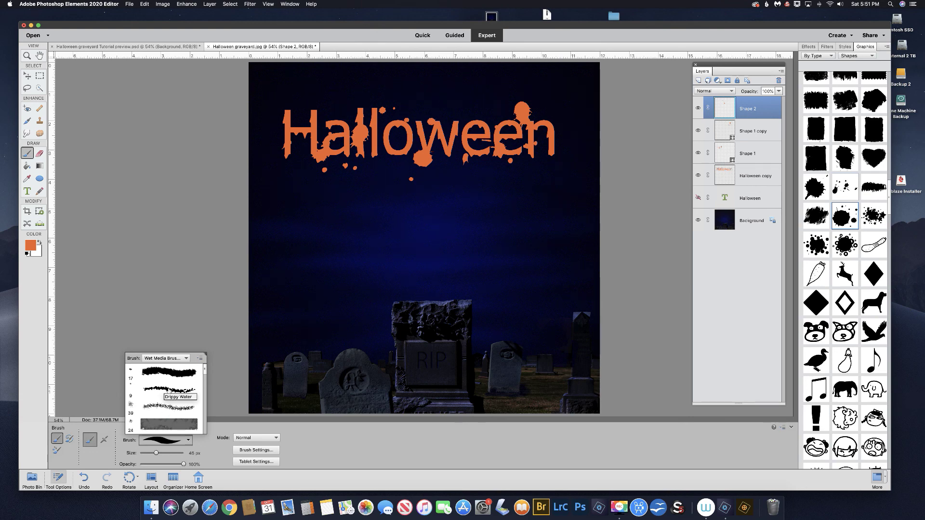
pyautogui.click(169, 393)
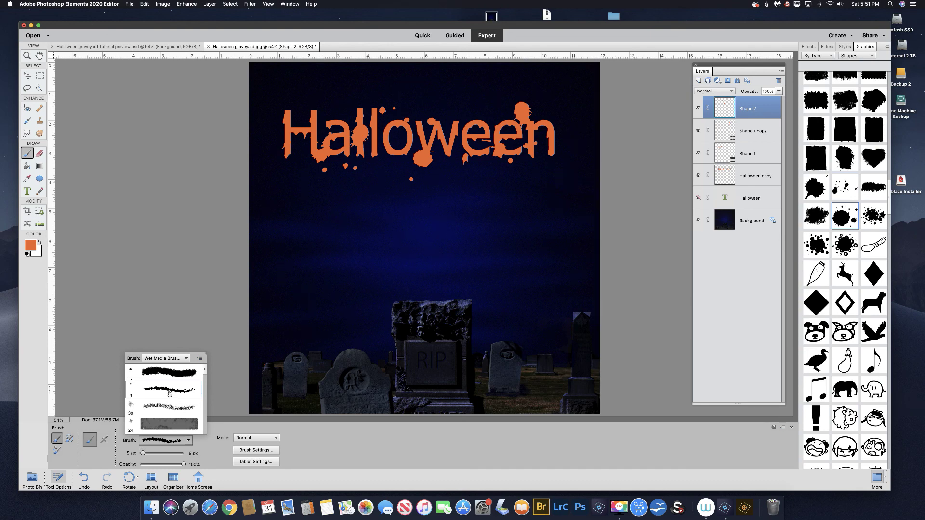
# - Set the brush's hardness to about 85%, scatter to 100% and spacing to about 78%
pyautogui.click(259, 451)
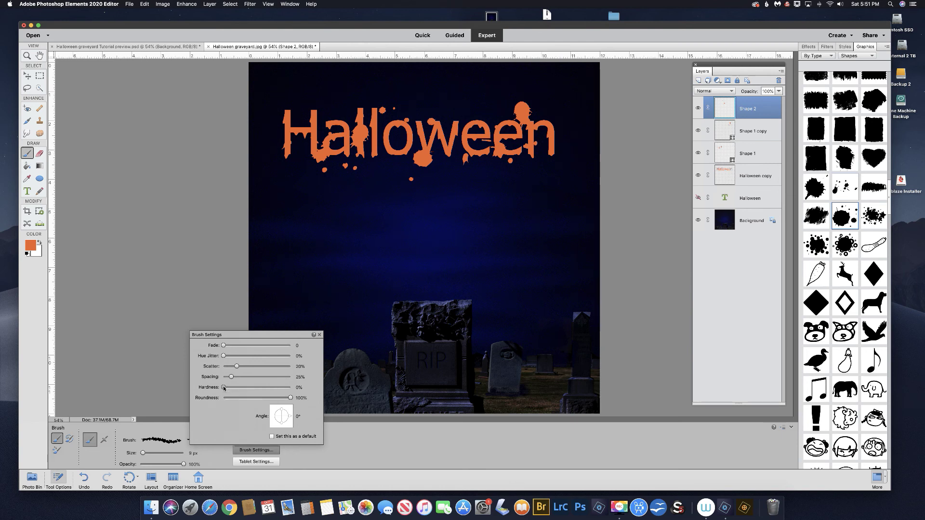
pyautogui.moveTo(238, 388); pyautogui.dragTo(281, 391)
pyautogui.moveTo(237, 367); pyautogui.dragTo(297, 367)
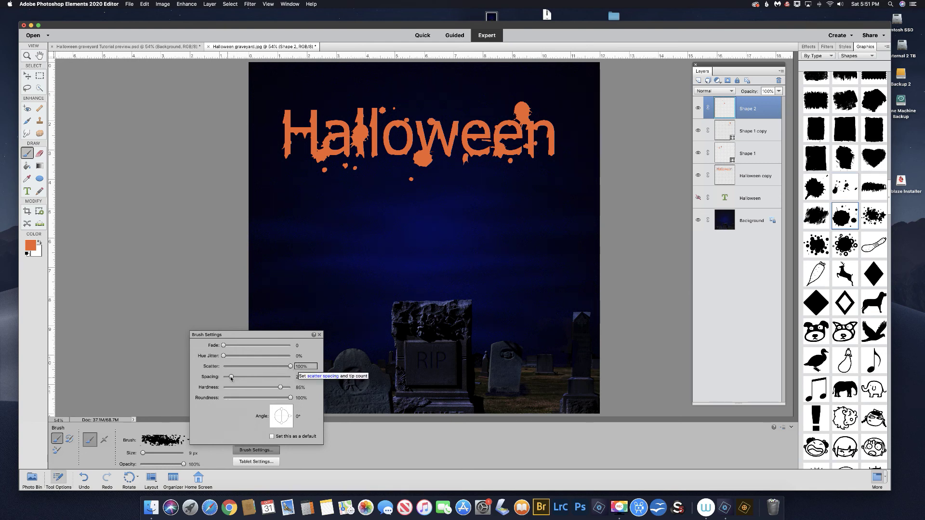
pyautogui.moveTo(231, 378); pyautogui.dragTo(259, 380)
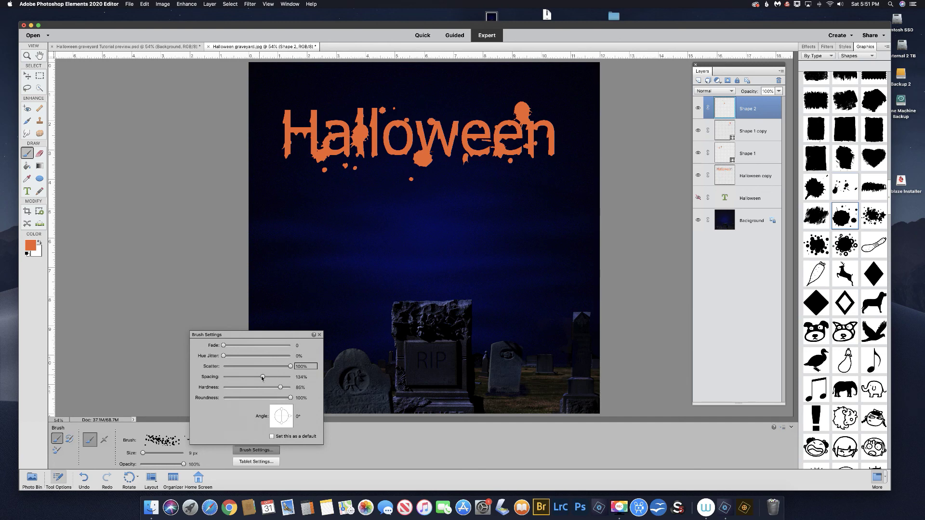
pyautogui.moveTo(262, 377); pyautogui.dragTo(250, 377)
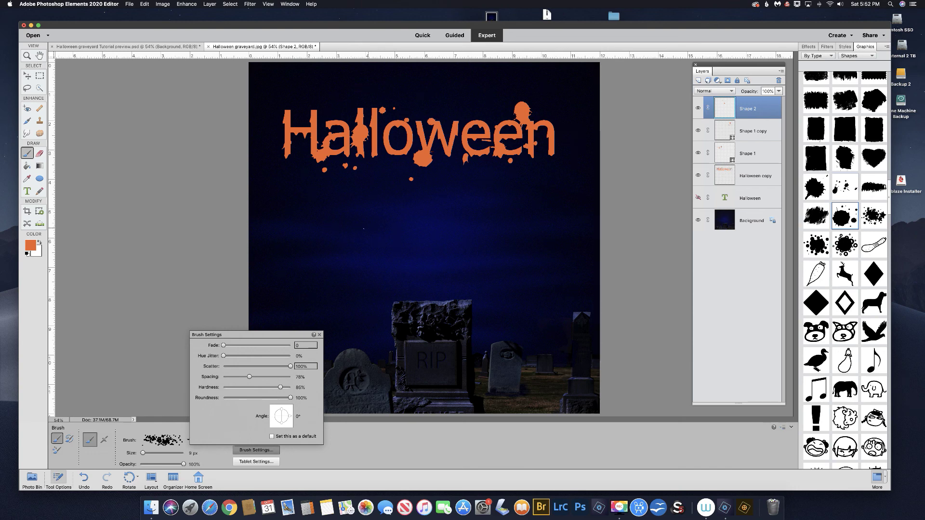
# - Enlarge the brush to 26 px and undo the test dabs painted on the sky
pyautogui.press(']')
pyautogui.press(']')
pyautogui.press(']')
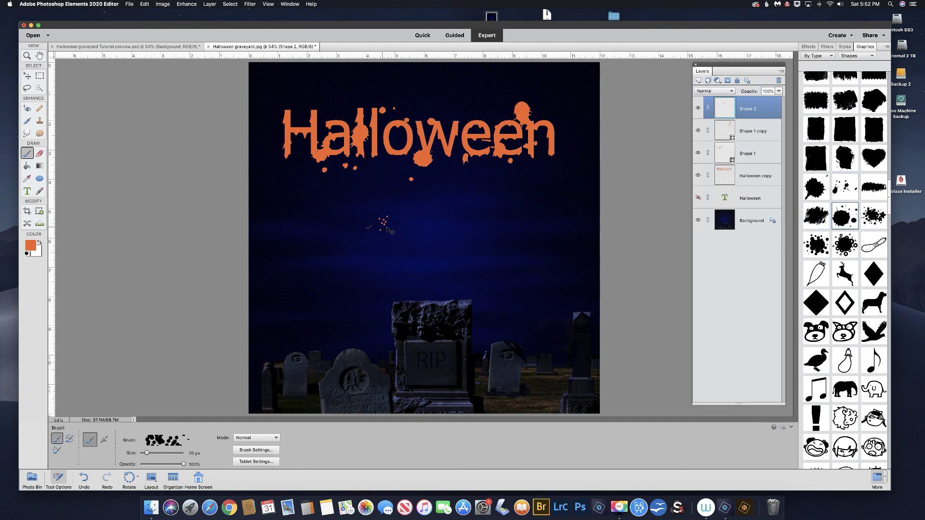
pyautogui.press('super+z')
pyautogui.press('super+z')
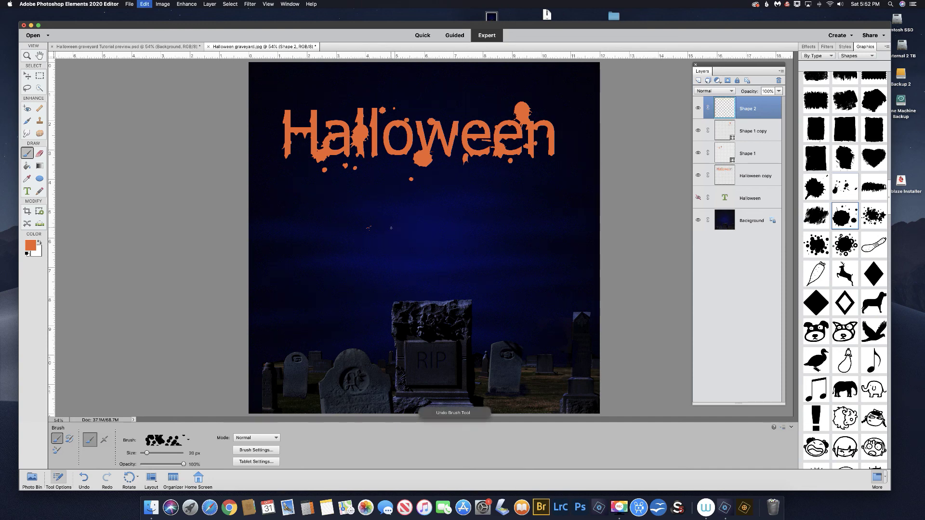
pyautogui.press('super+z')
# - Add a new layer and paint small orange splatter drops around the edges of the Halloween letters
pyautogui.click(698, 81)
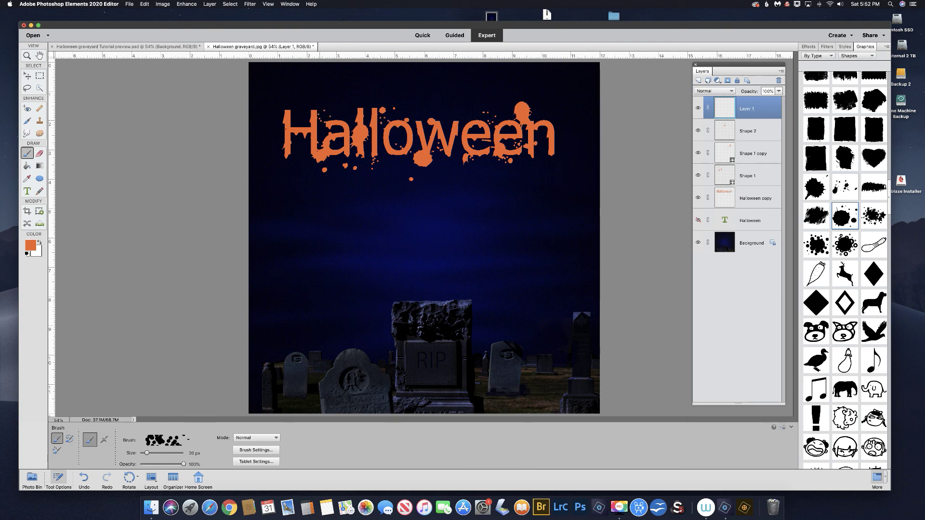
pyautogui.click(277, 122)
pyautogui.click(345, 232)
pyautogui.press('super+z')
pyautogui.press('super+z')
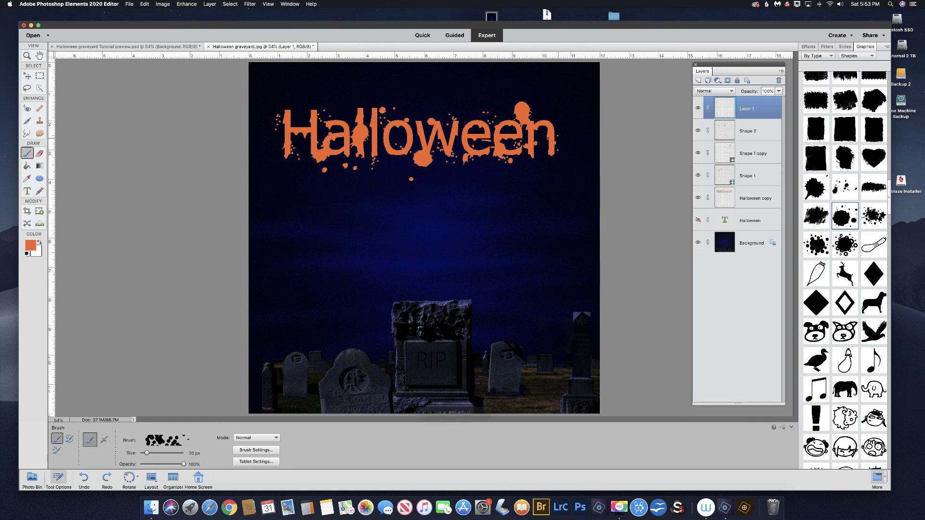
pyautogui.press('super+y')
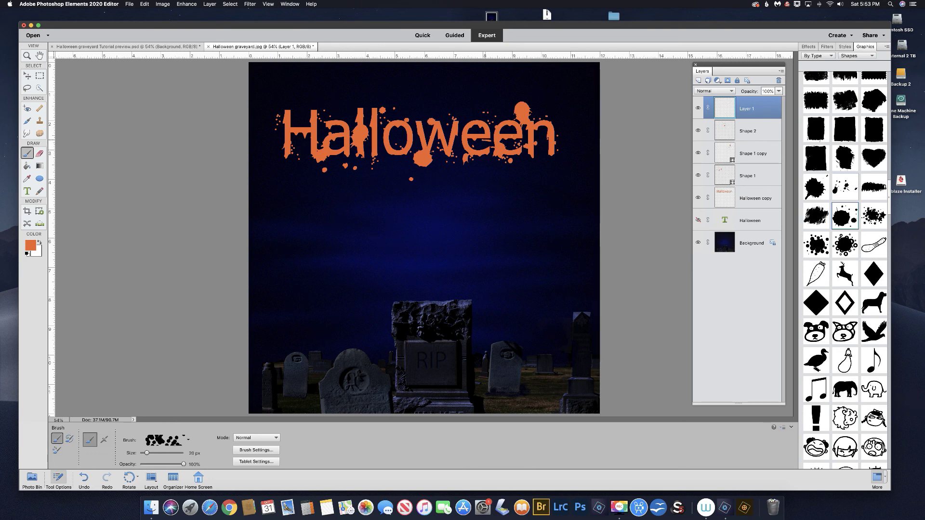
# - Hide the Shape 1 copy layer with the splatter over the last letters
pyautogui.click(698, 154)
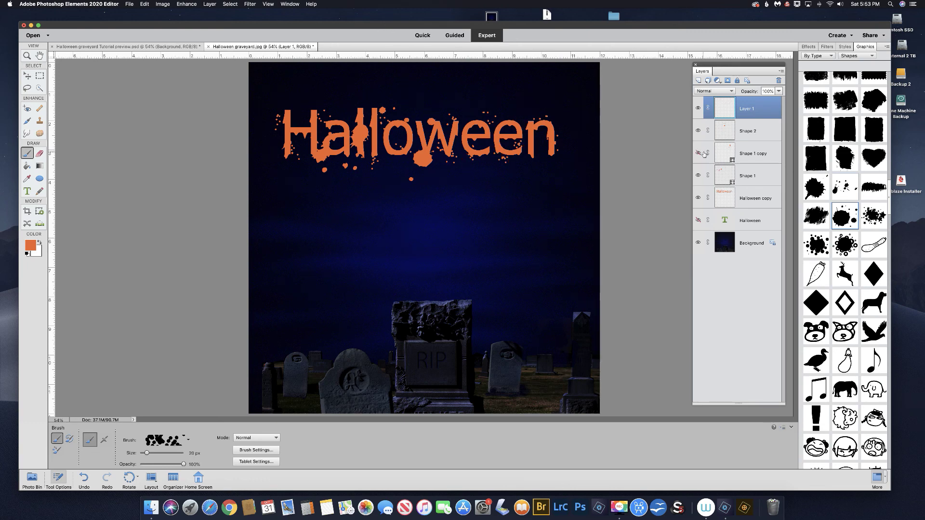
# - Toggle the Shape 1 and Shape 2 splatter layers off and on to compare the title with and without splatter
pyautogui.click(698, 176)
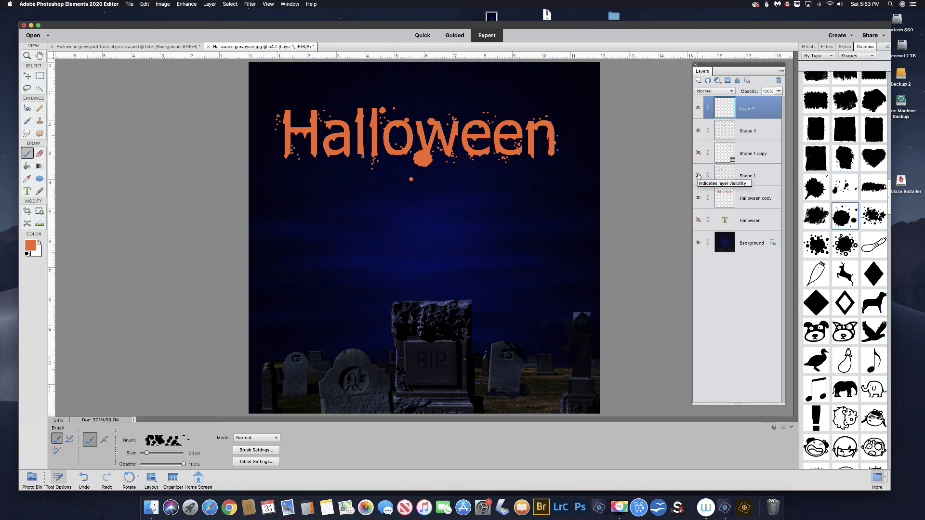
pyautogui.click(698, 132)
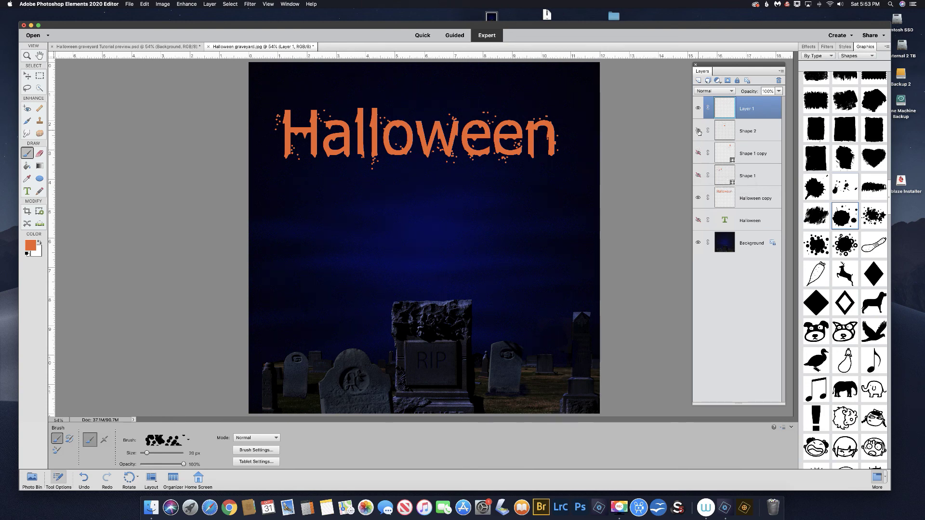
pyautogui.click(698, 130)
pyautogui.click(697, 176)
pyautogui.click(699, 152)
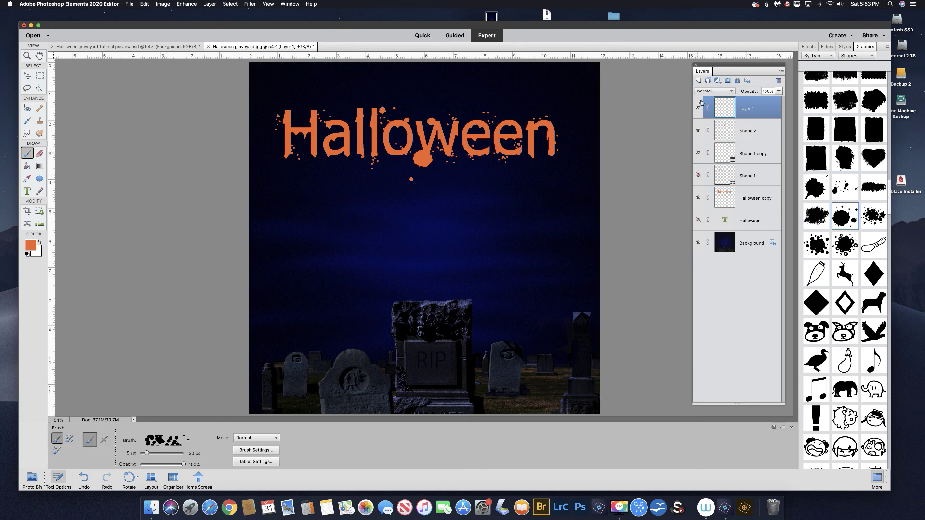
# - Group all the title and splatter layers above the Background and name the group "type"
pyautogui.press('super+z')
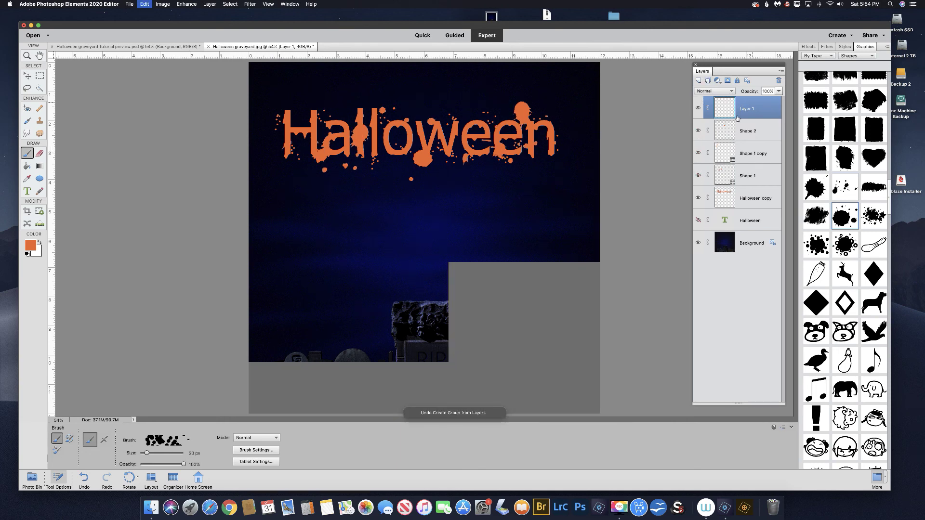
pyautogui.keyDown('shift'); pyautogui.click(741, 220); pyautogui.keyUp('shift')
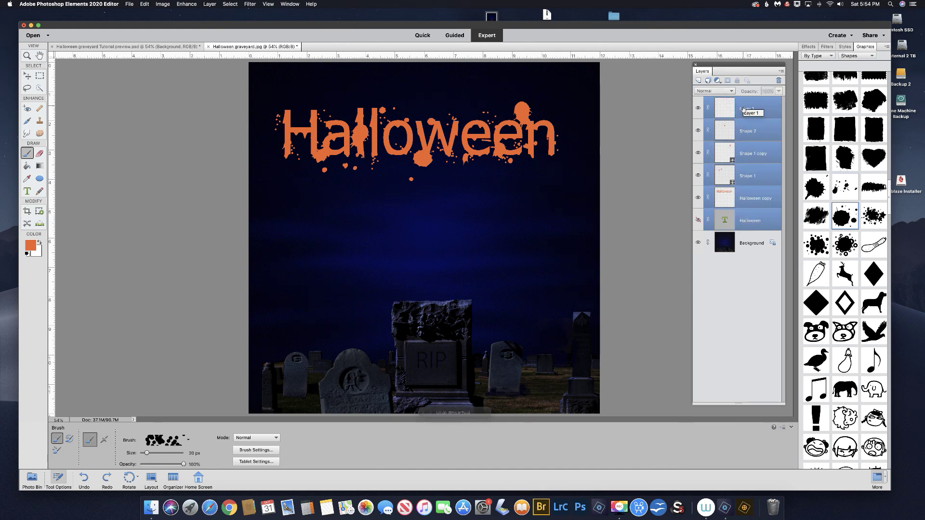
pyautogui.click(707, 80)
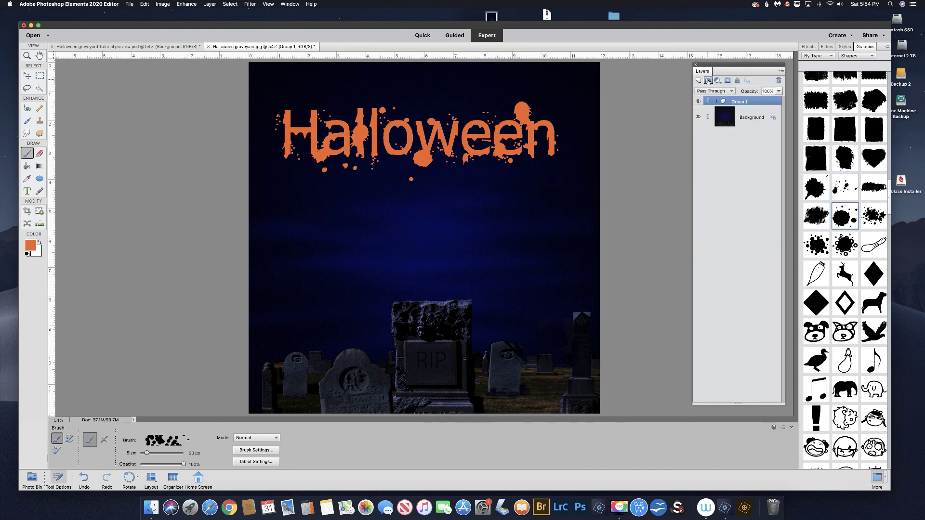
pyautogui.doubleClick(740, 102)
pyautogui.write('type')
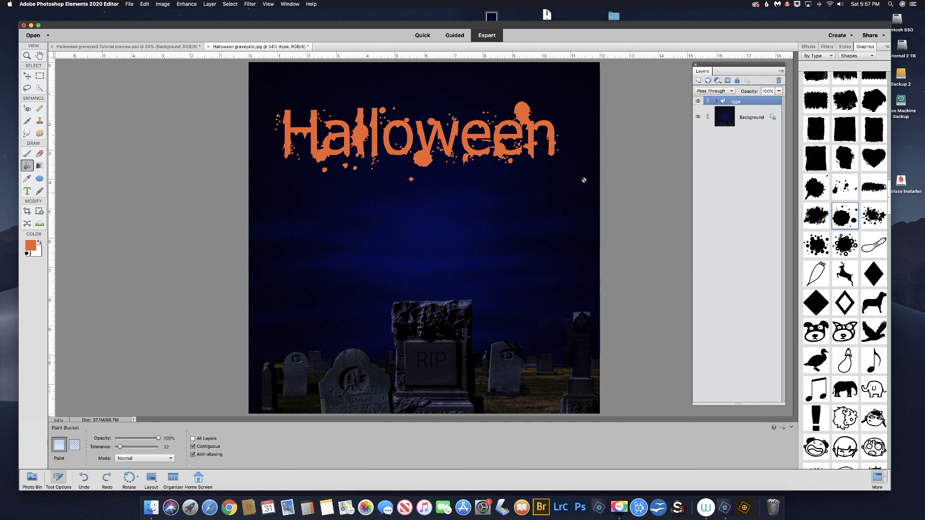
# - Draw a wide white ellipse in the sky above the tombstones as a ghost body
pyautogui.click(39, 180)
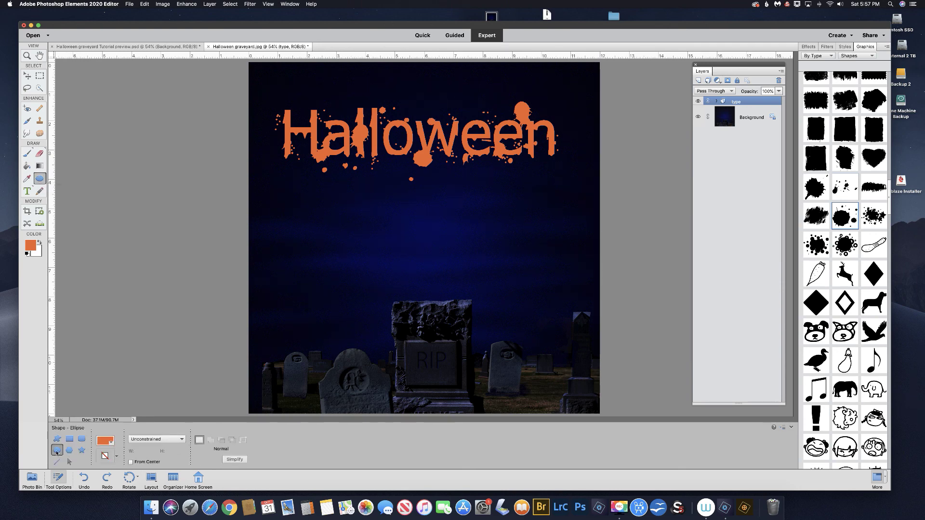
pyautogui.click(107, 441)
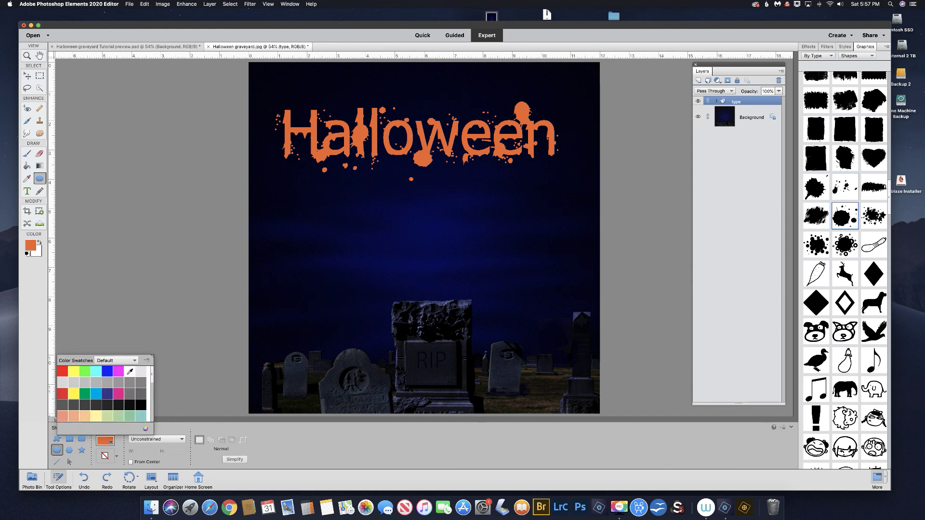
pyautogui.click(129, 371)
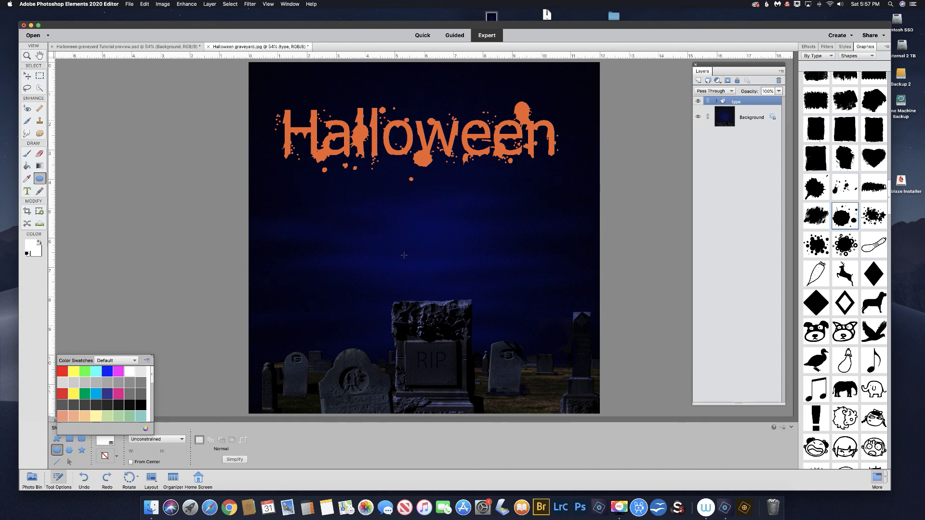
pyautogui.moveTo(292, 226)
pyautogui.mouseDown()
pyautogui.moveTo(409, 256)
pyautogui.moveTo(421, 282)
pyautogui.mouseUp()
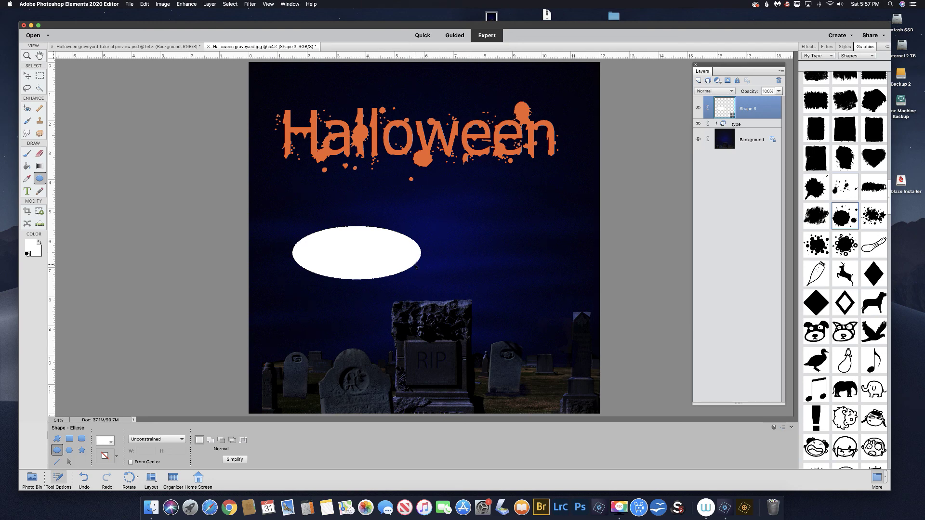
# - Rotate the white ellipse about 20.7° counterclockwise, accepting its conversion to a regular path
pyautogui.press('super+t')
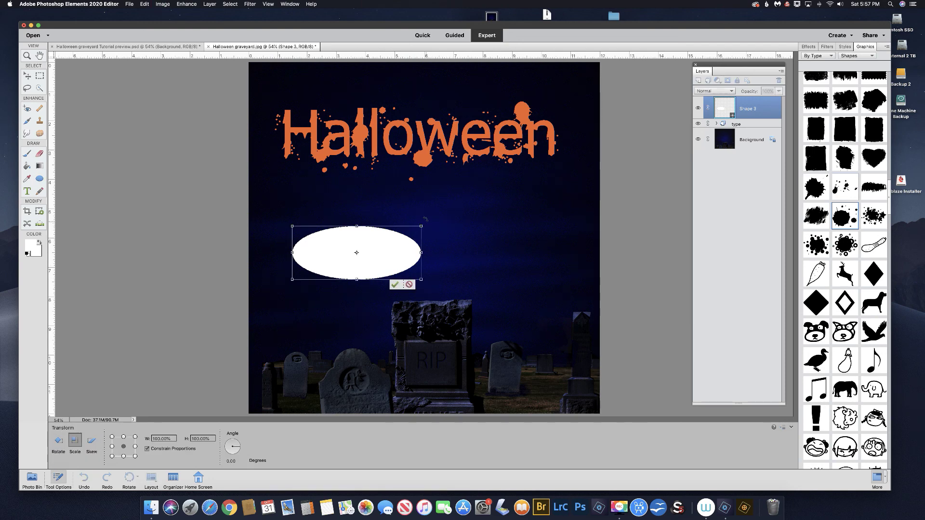
pyautogui.moveTo(417, 223); pyautogui.dragTo(407, 202)
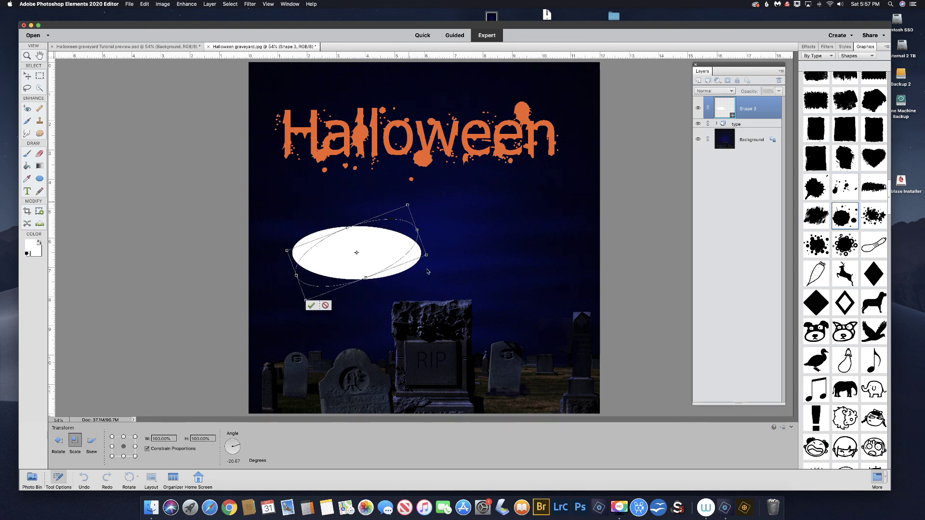
pyautogui.click(310, 306)
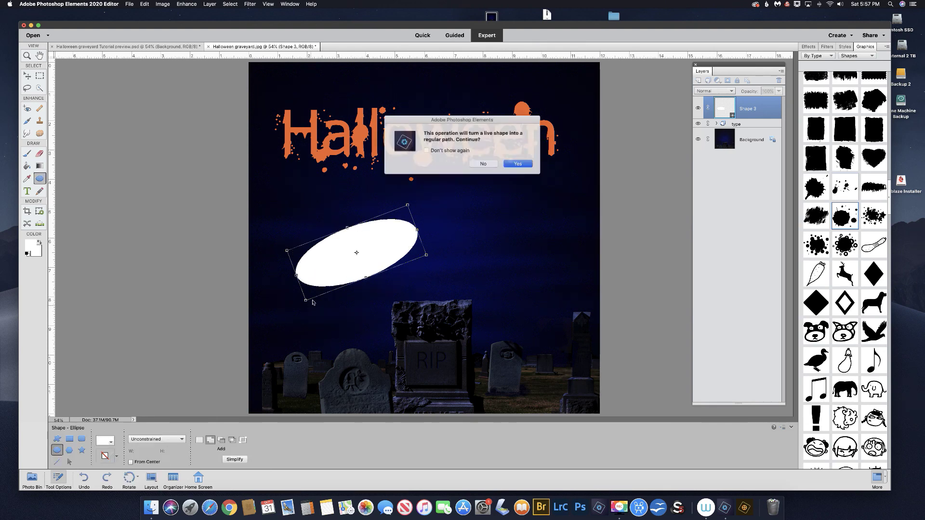
pyautogui.click(518, 164)
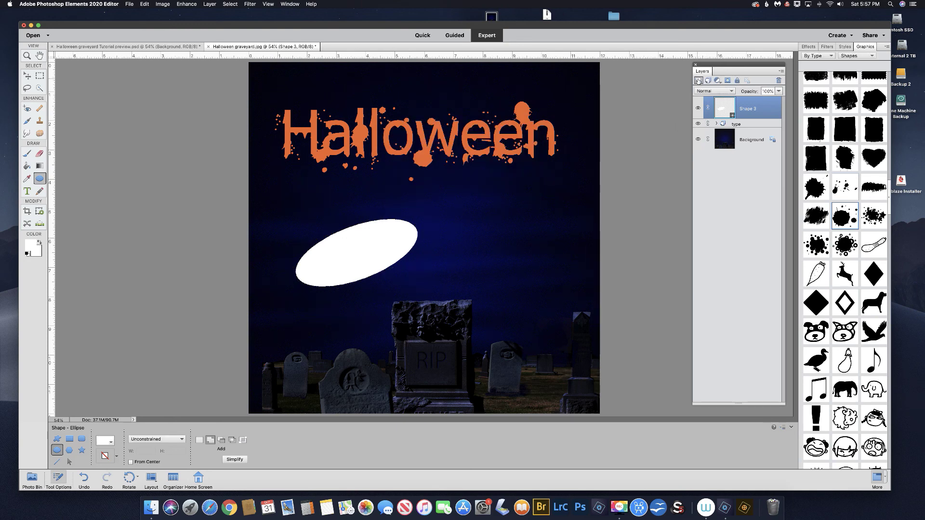
# - On a new layer, draw a small circular black eye at the ellipse's raised end and place a copy beside it
pyautogui.click(698, 80)
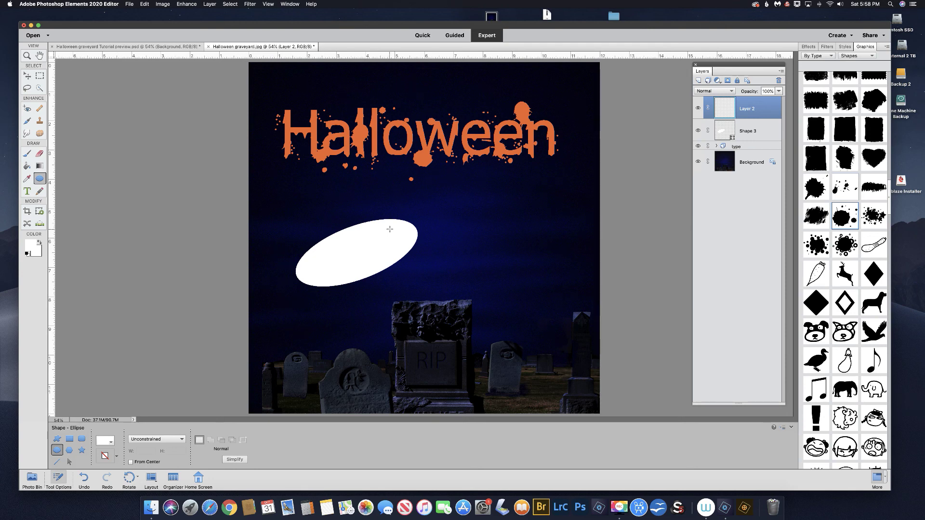
pyautogui.moveTo(390, 230); pyautogui.dragTo(396, 236)
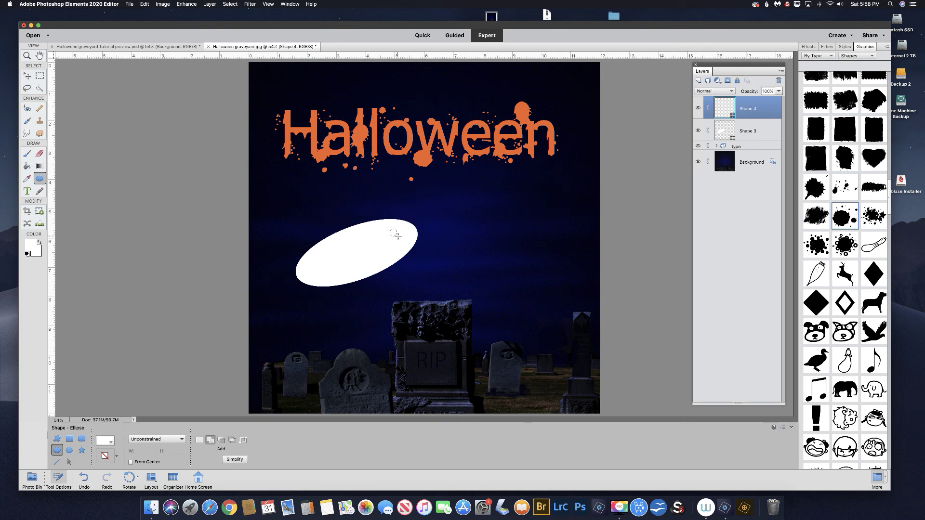
pyautogui.click(26, 255)
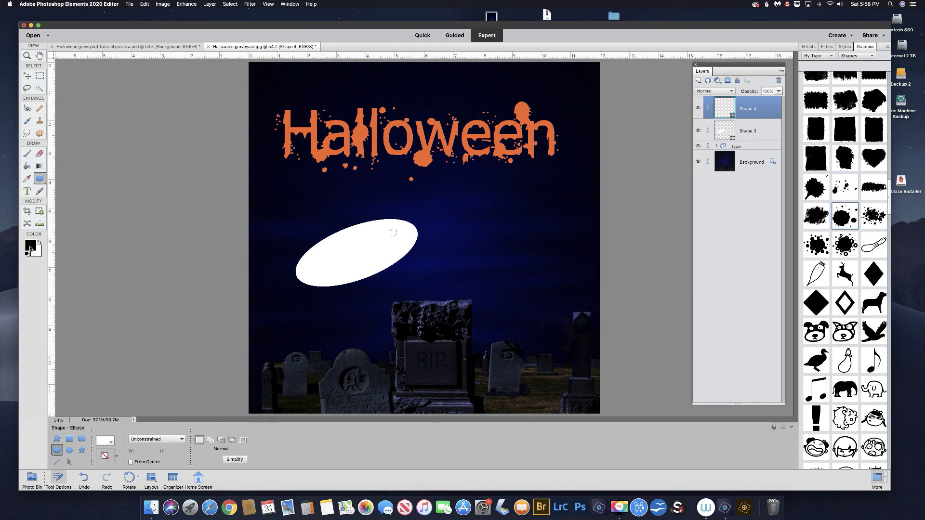
pyautogui.click(27, 166)
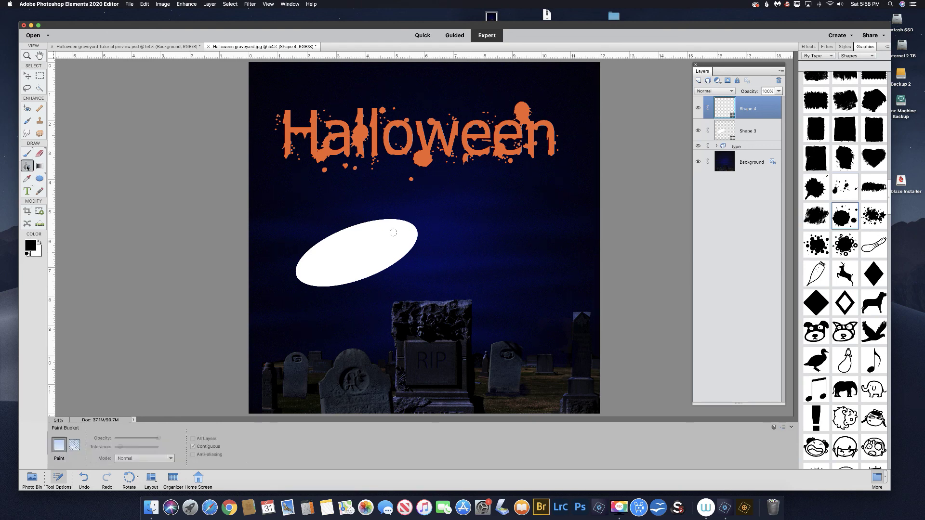
pyautogui.click(393, 233)
pyautogui.moveTo(401, 238); pyautogui.dragTo(404, 239)
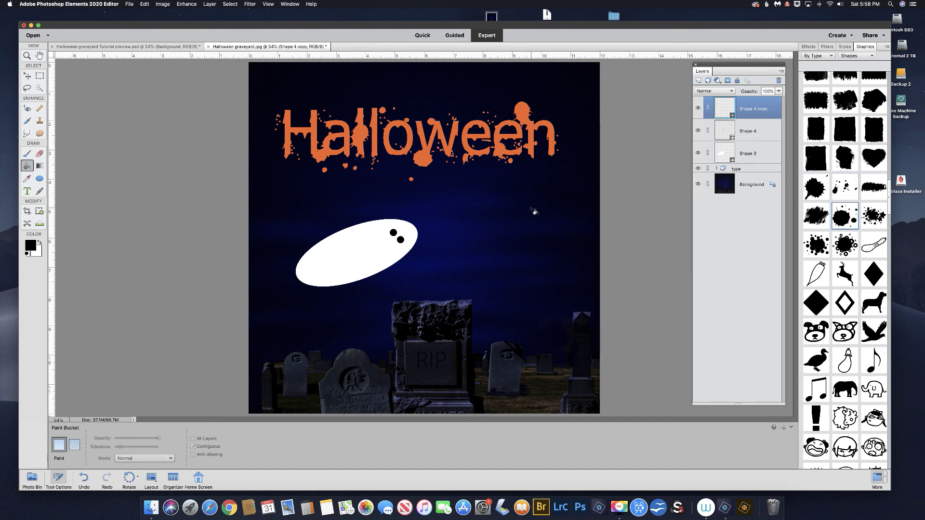
# - Open the Liquify filter on the white ellipse's Shape 3 layer, rasterizing the shape
pyautogui.click(725, 153)
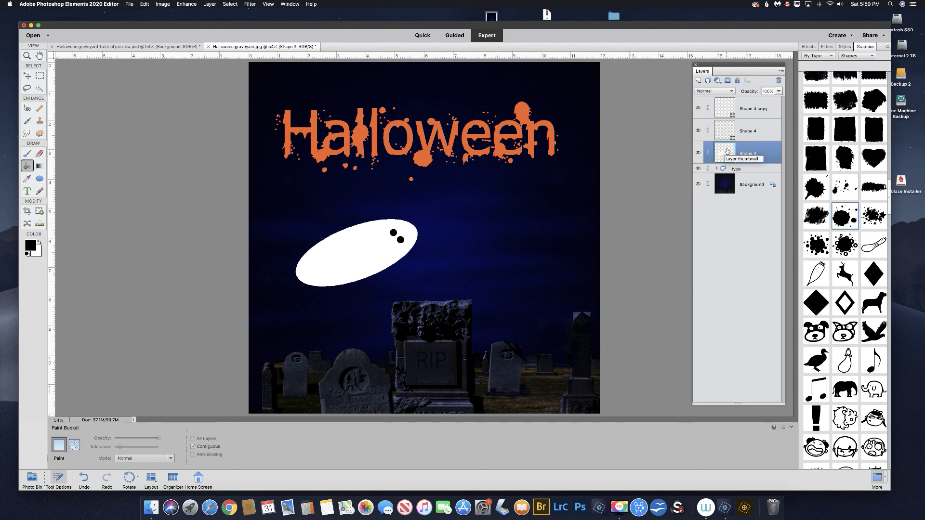
pyautogui.click(248, 4)
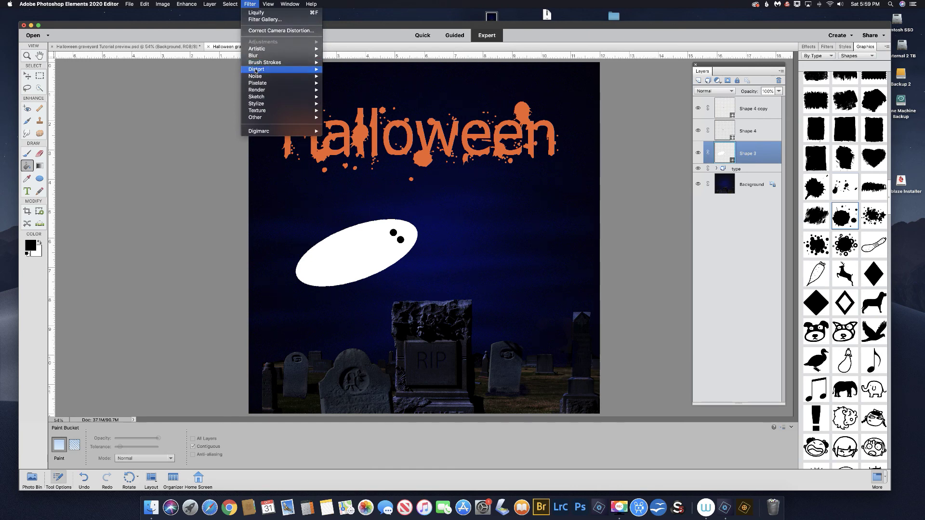
pyautogui.moveTo(309, 70)
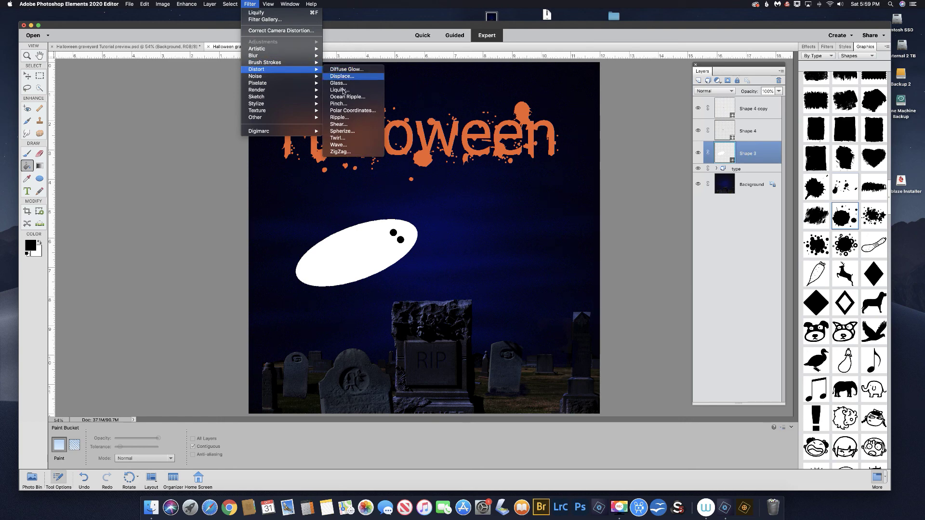
pyautogui.click(344, 90)
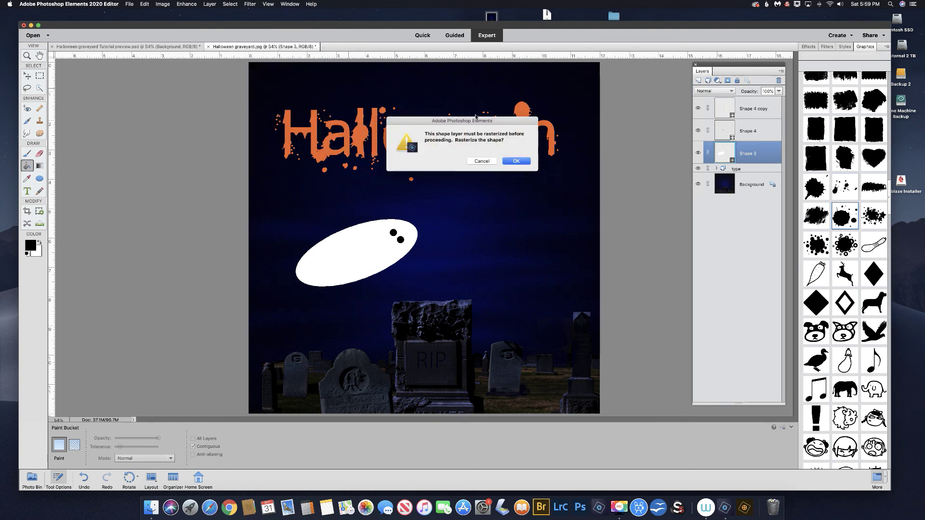
pyautogui.click(518, 163)
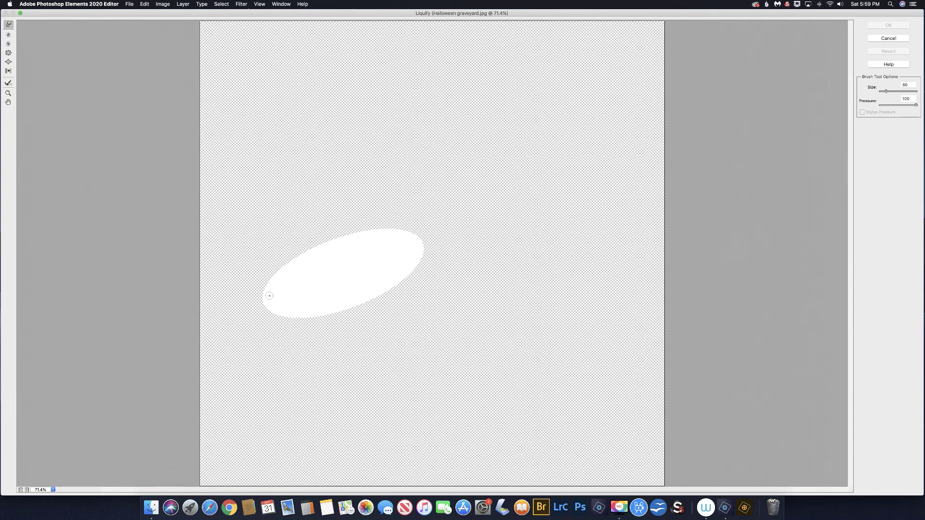
# - Enlarge the warp brush to 400 and pull the ellipse's lower end outward into a tapered ghost tail
pyautogui.moveTo(272, 295); pyautogui.dragTo(271, 295)
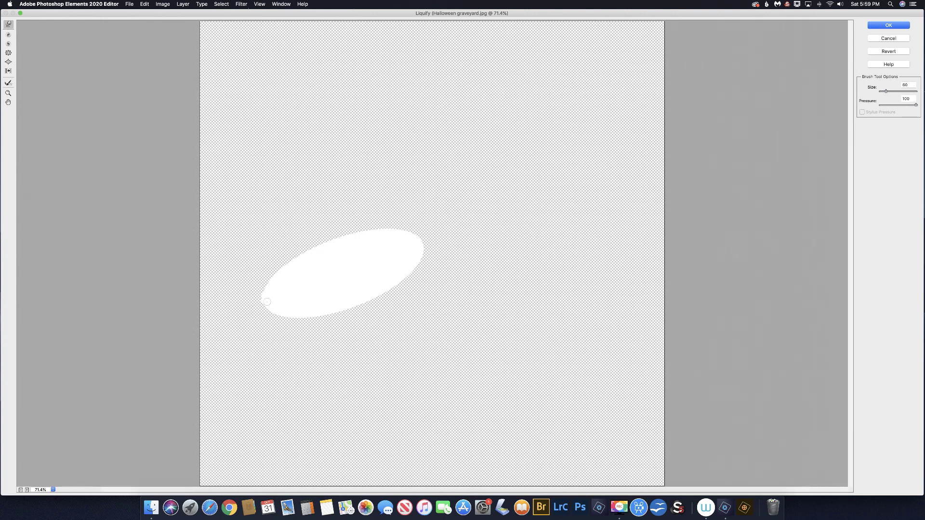
pyautogui.click(272, 296)
pyautogui.press(']')
pyautogui.press(']')
pyautogui.press(']')
pyautogui.press(']')
pyautogui.press(']')
pyautogui.press(']')
pyautogui.press(']')
pyautogui.press(']')
pyautogui.moveTo(293, 275); pyautogui.dragTo(230, 302)
pyautogui.moveTo(253, 295); pyautogui.dragTo(218, 294)
pyautogui.moveTo(291, 282); pyautogui.dragTo(217, 299)
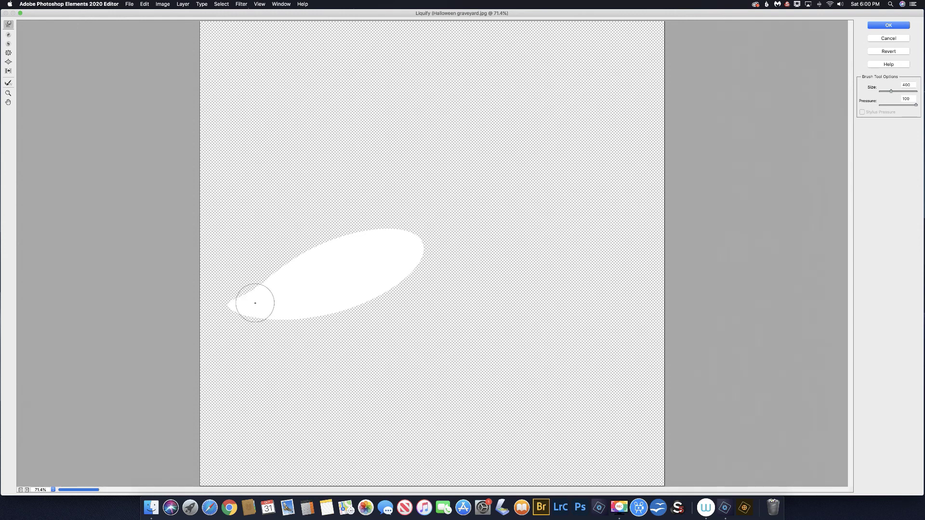
pyautogui.moveTo(250, 304); pyautogui.dragTo(221, 299)
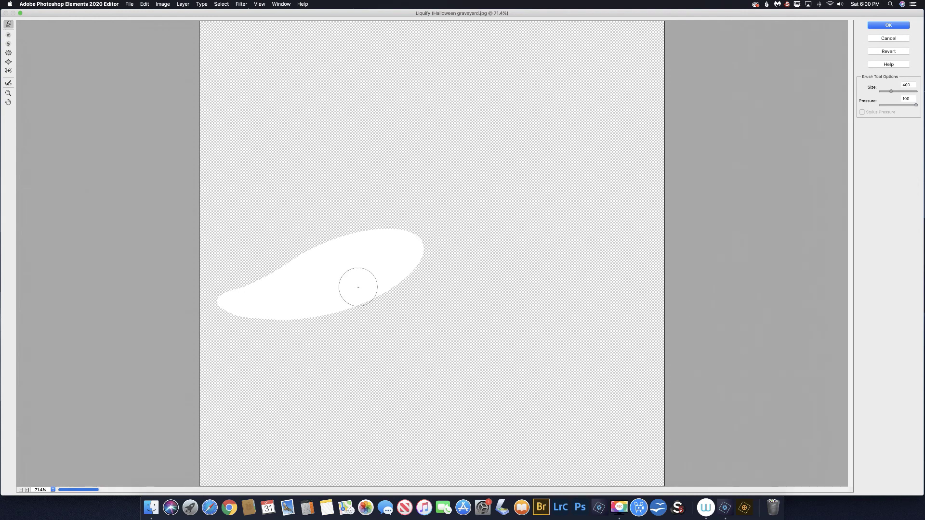
# - Push out the ghost's underside below the head to make it fuller, and apply the Liquify changes
pyautogui.moveTo(357, 289)
pyautogui.mouseDown()
pyautogui.moveTo(409, 268)
pyautogui.moveTo(411, 259)
pyautogui.moveTo(405, 291)
pyautogui.moveTo(414, 279)
pyautogui.mouseUp()
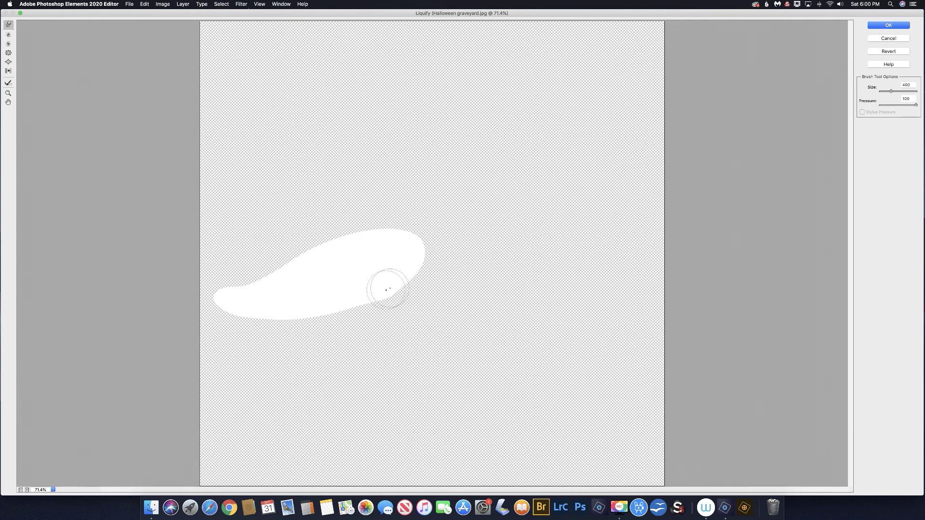
pyautogui.moveTo(407, 284)
pyautogui.mouseDown()
pyautogui.moveTo(419, 258)
pyautogui.moveTo(413, 289)
pyautogui.moveTo(381, 302)
pyautogui.moveTo(407, 294)
pyautogui.mouseUp()
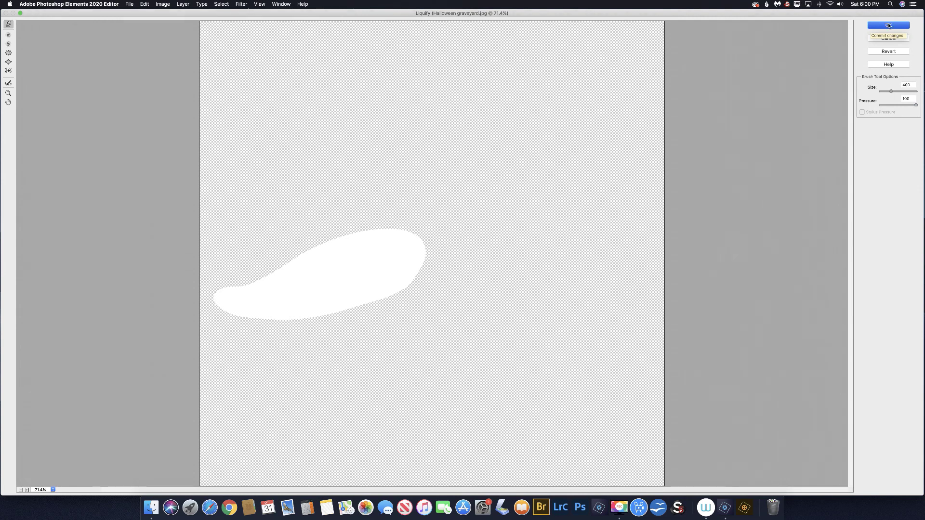
pyautogui.click(889, 26)
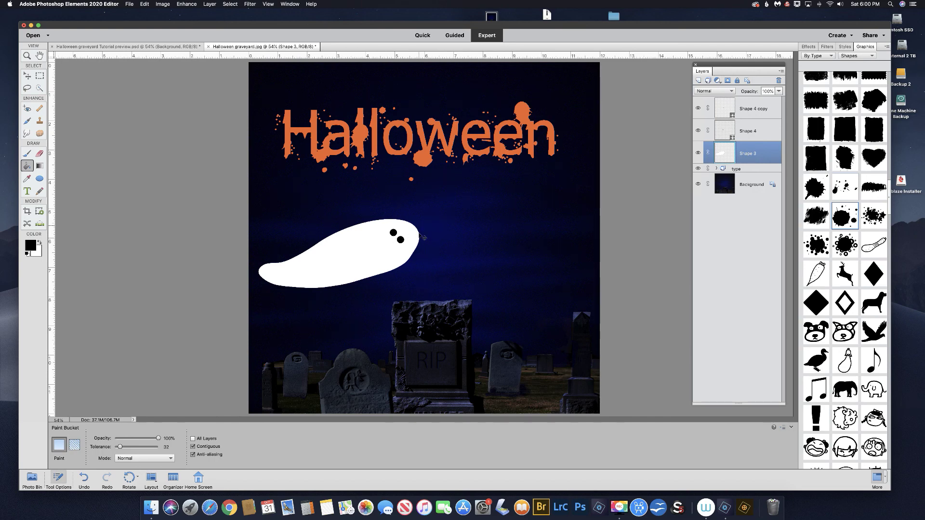
# - Rotate the ghost body about 21° counterclockwise and reposition it so the black eyes sit on its head
pyautogui.press('super+t')
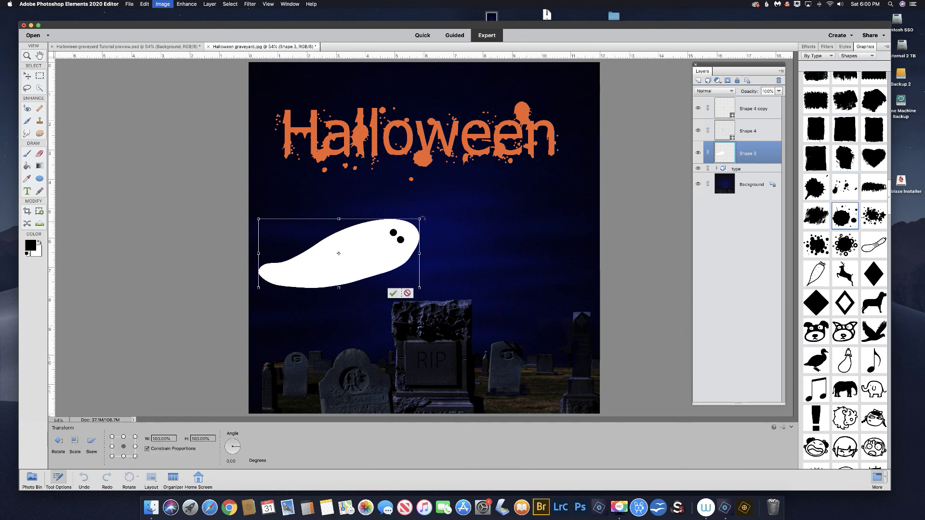
pyautogui.moveTo(415, 208); pyautogui.dragTo(406, 181)
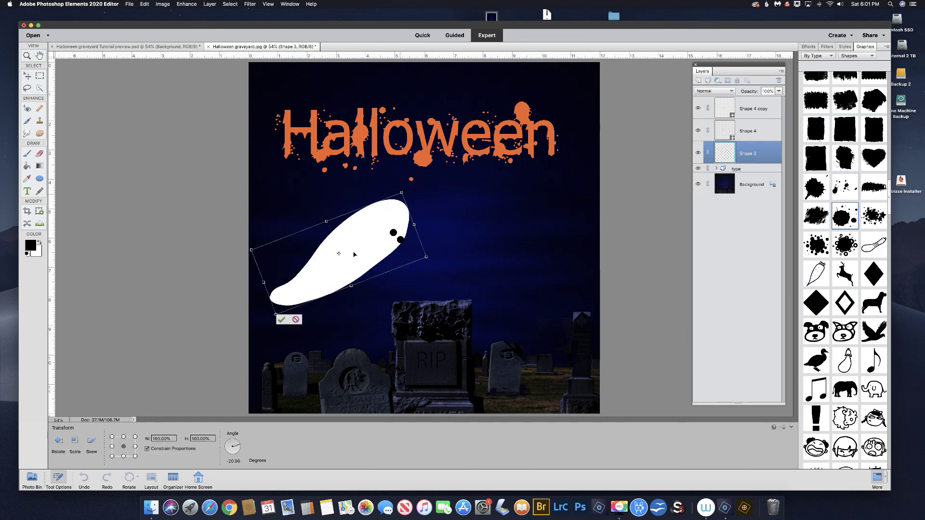
pyautogui.moveTo(369, 265); pyautogui.dragTo(380, 269)
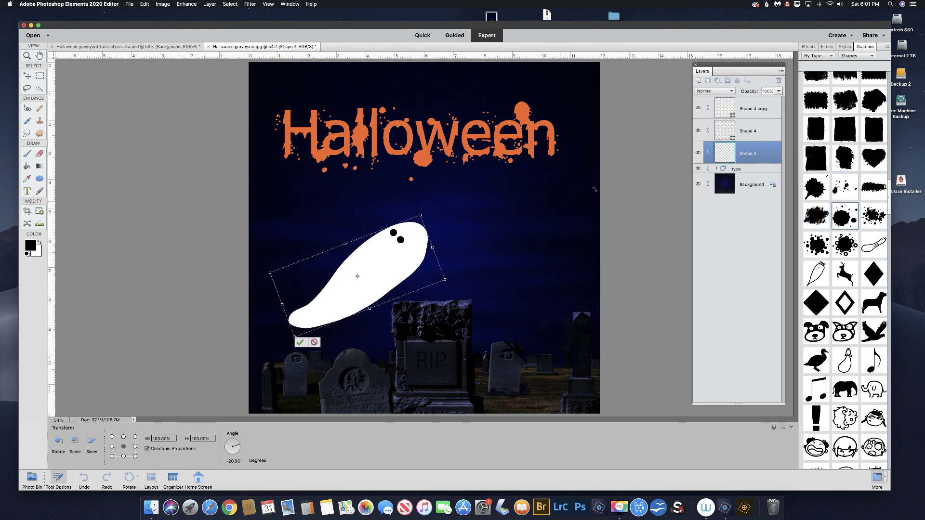
pyautogui.click(299, 343)
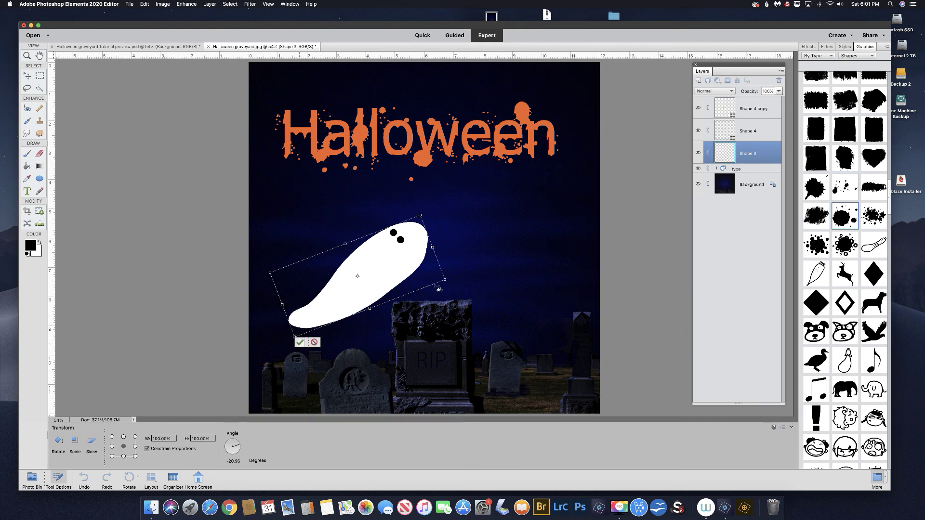
# - Merge the two black eye layers, Shape 4 and Shape 4 copy, into a single layer
pyautogui.click(729, 132)
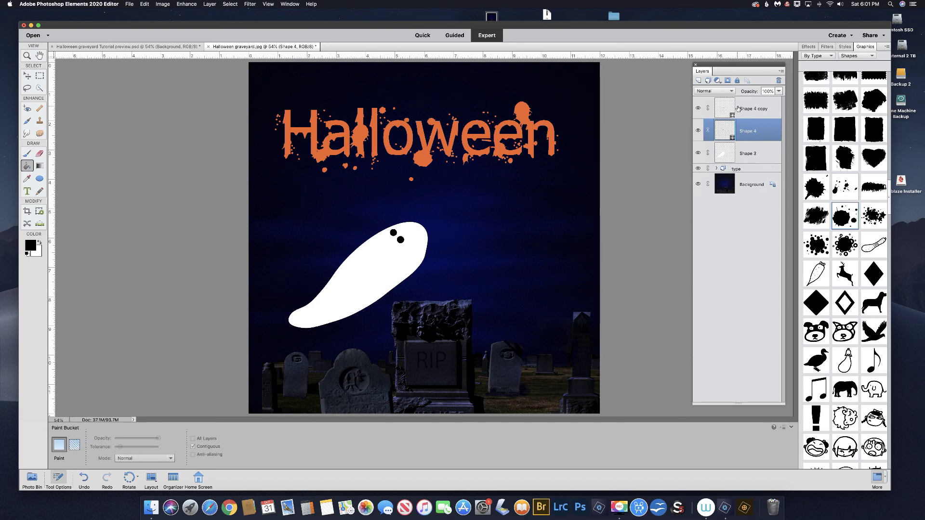
pyautogui.keyDown('shift'); pyautogui.click(738, 108); pyautogui.keyUp('shift')
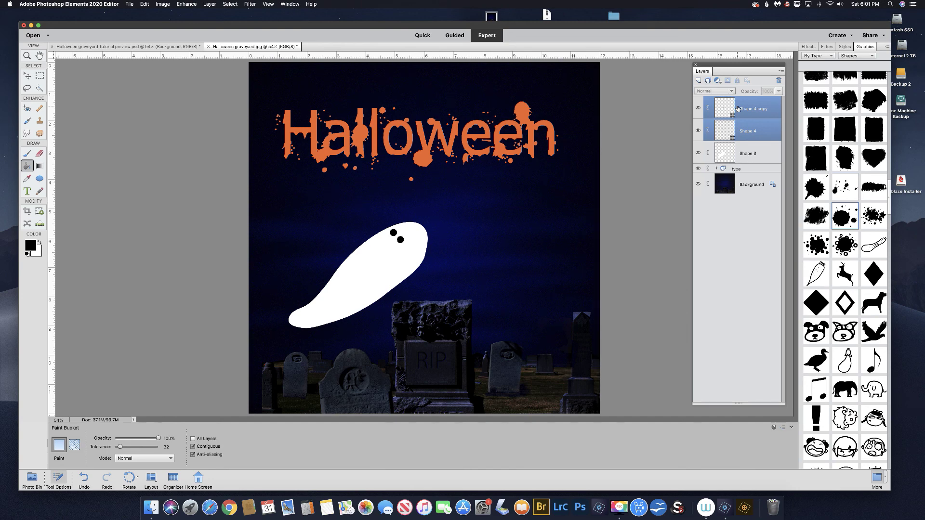
pyautogui.press('super+e')
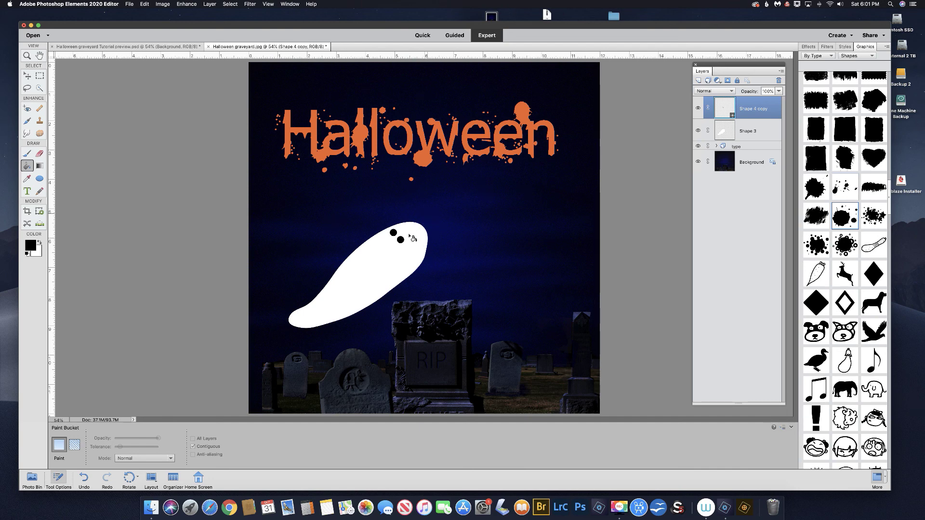
# - Rotate the merged eyes slightly counterclockwise and move them closer to the front of the ghost's head
pyautogui.press('super+t')
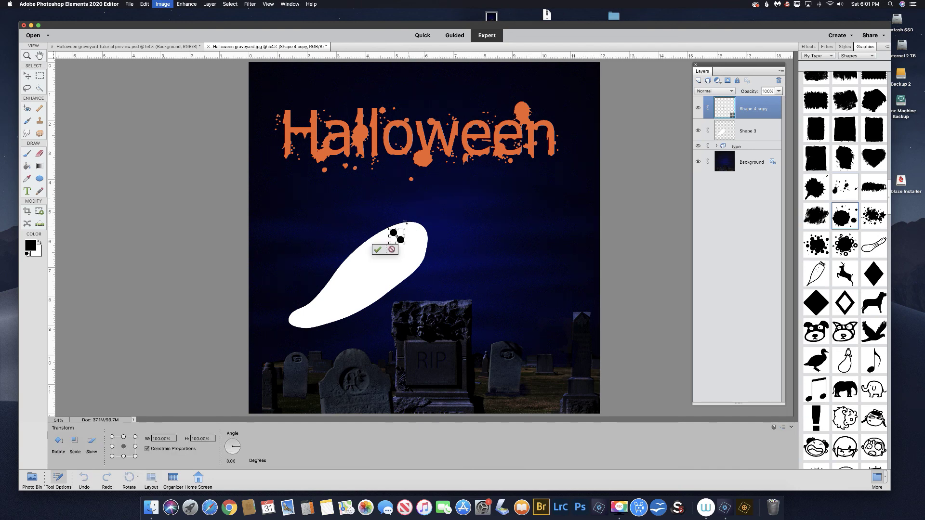
pyautogui.moveTo(405, 223); pyautogui.dragTo(409, 243)
pyautogui.click(409, 257)
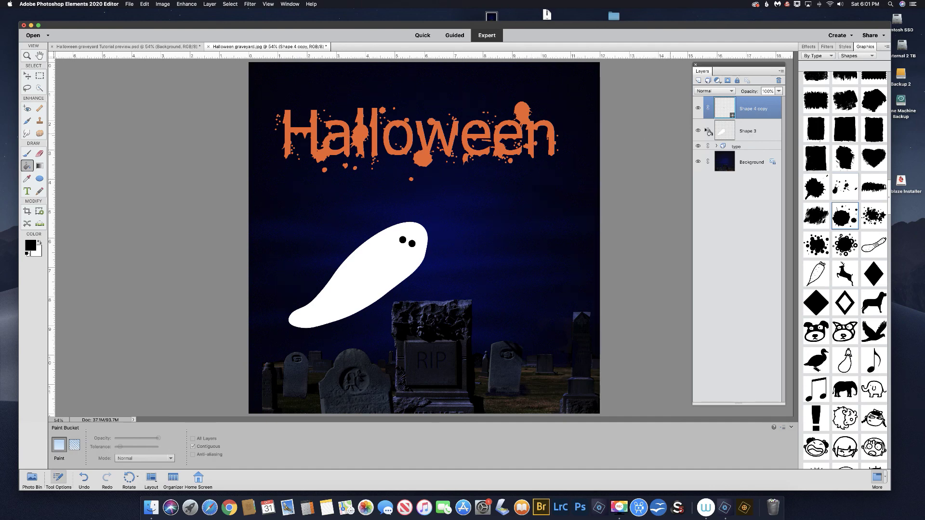
# - Set the blend mode of the ghost body's Shape 3 layer to Overlay
pyautogui.click(724, 131)
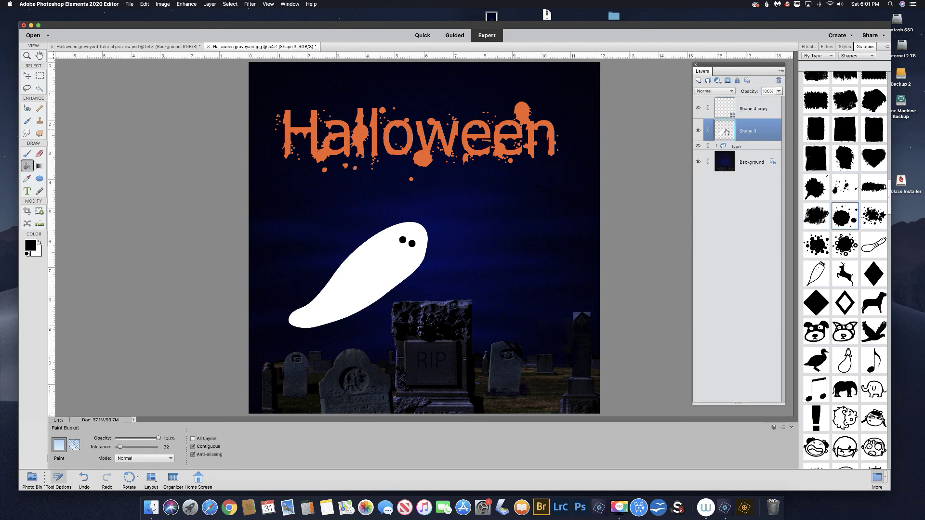
pyautogui.click(709, 92)
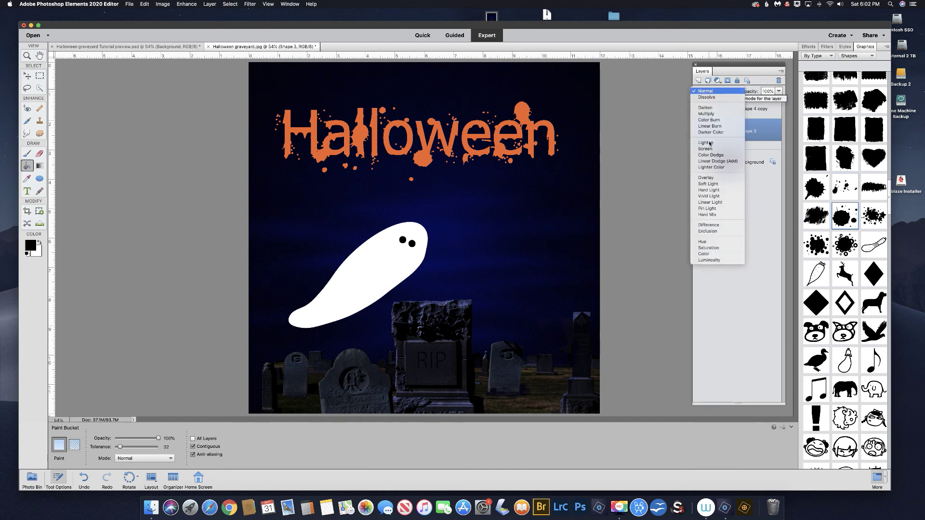
pyautogui.click(708, 178)
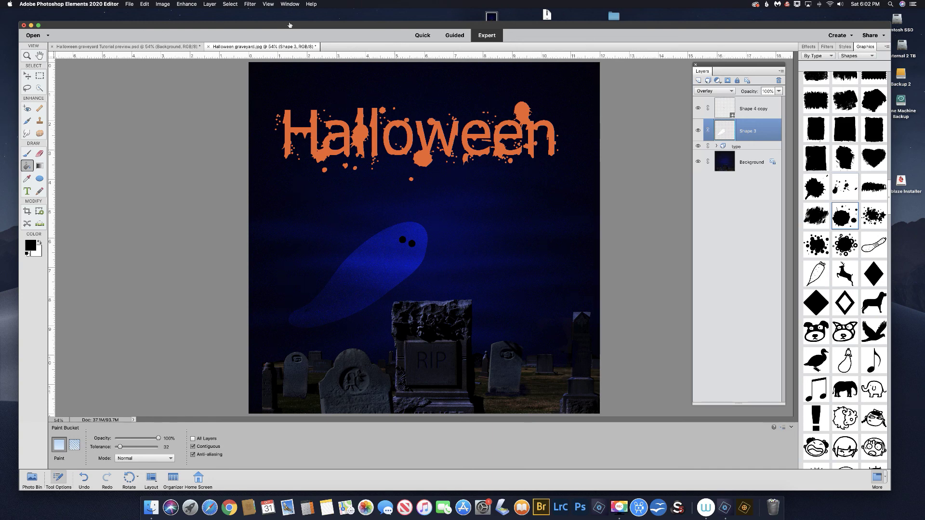
# - Apply a Gaussian Blur with a radius of 40.1 pixels to the ghost body layer
pyautogui.click(250, 5)
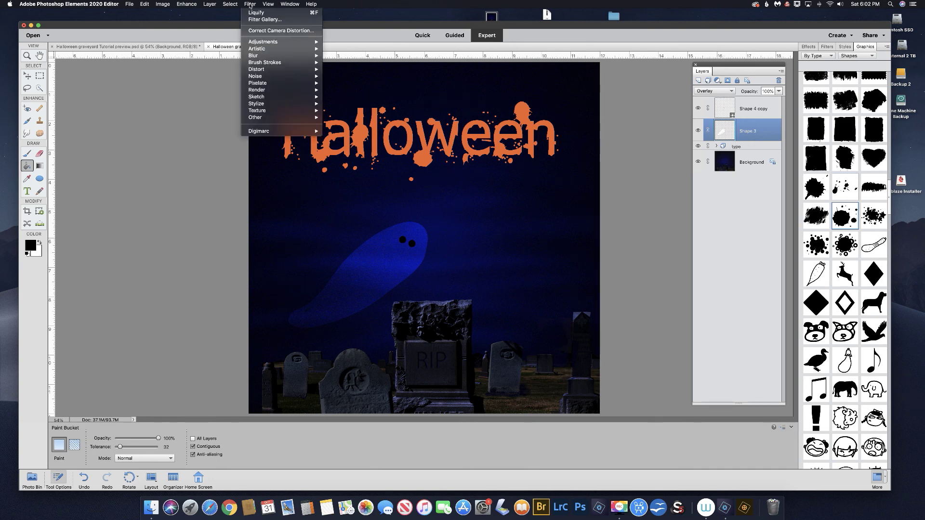
pyautogui.moveTo(322, 55)
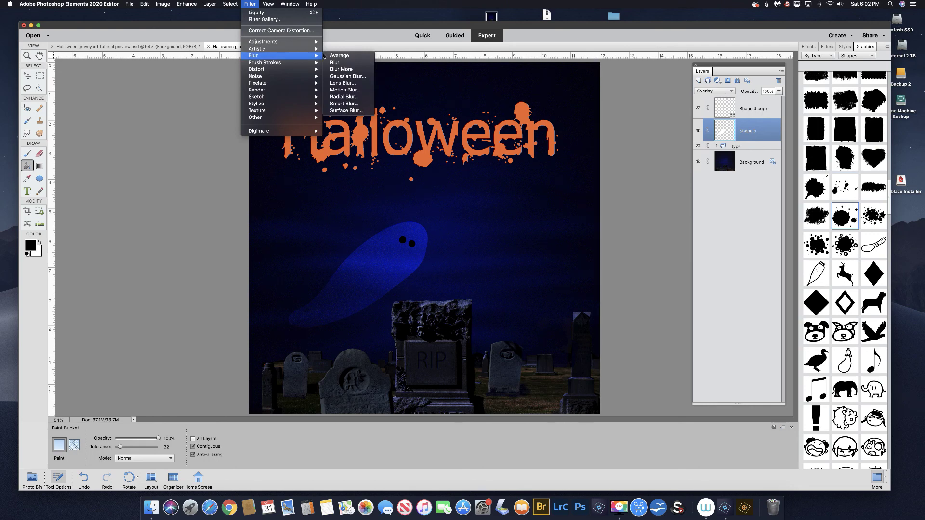
pyautogui.click(347, 76)
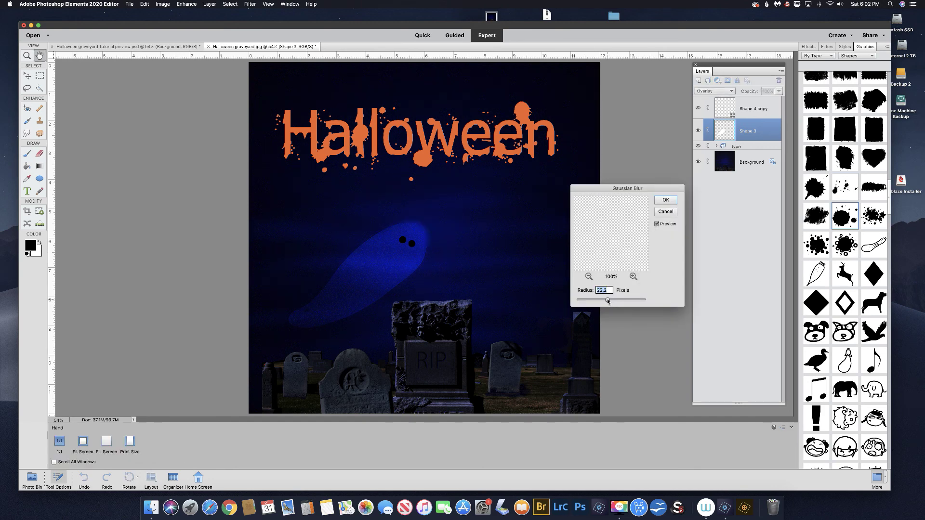
pyautogui.moveTo(607, 300); pyautogui.dragTo(614, 302)
pyautogui.moveTo(614, 302); pyautogui.dragTo(613, 302)
pyautogui.click(665, 200)
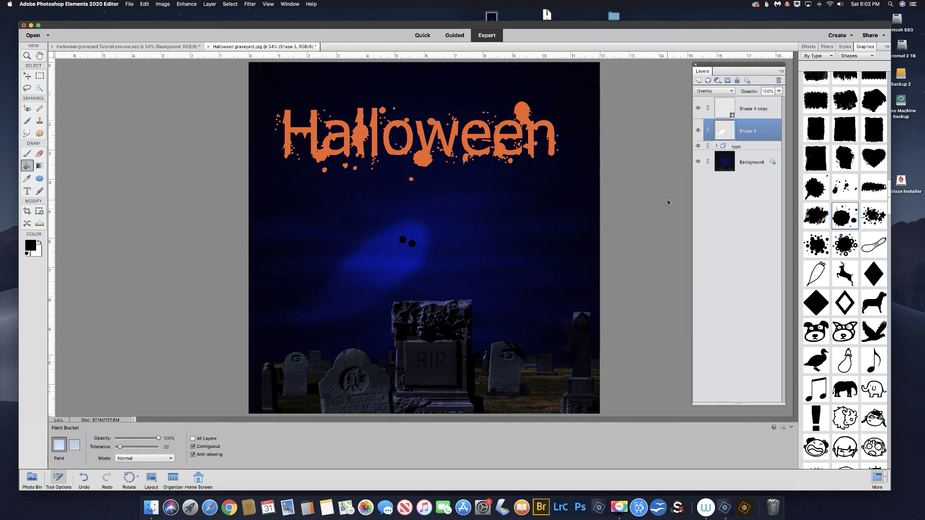
# - Open the Gaussian Blur filter on the merged eyes' Shape 4 copy layer, rasterizing the shape
pyautogui.press('v')
pyautogui.click(754, 108)
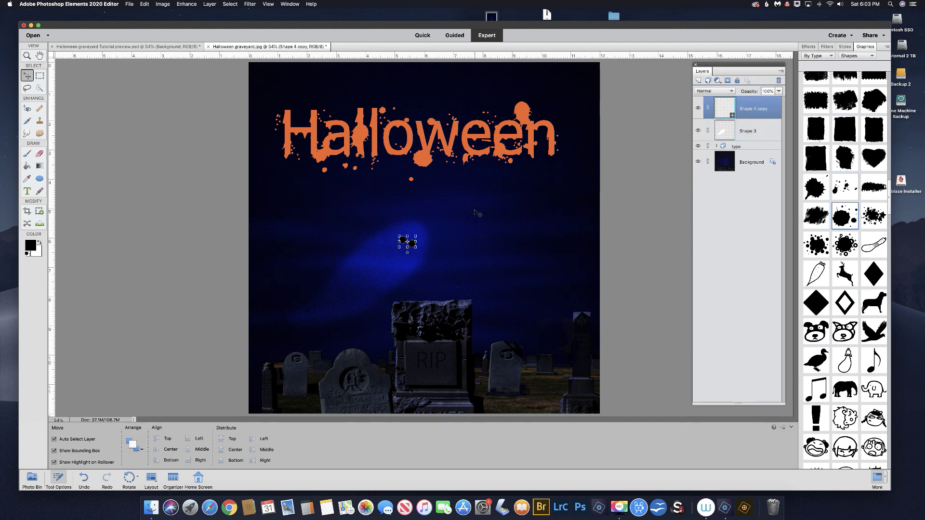
pyautogui.press('super+equal')
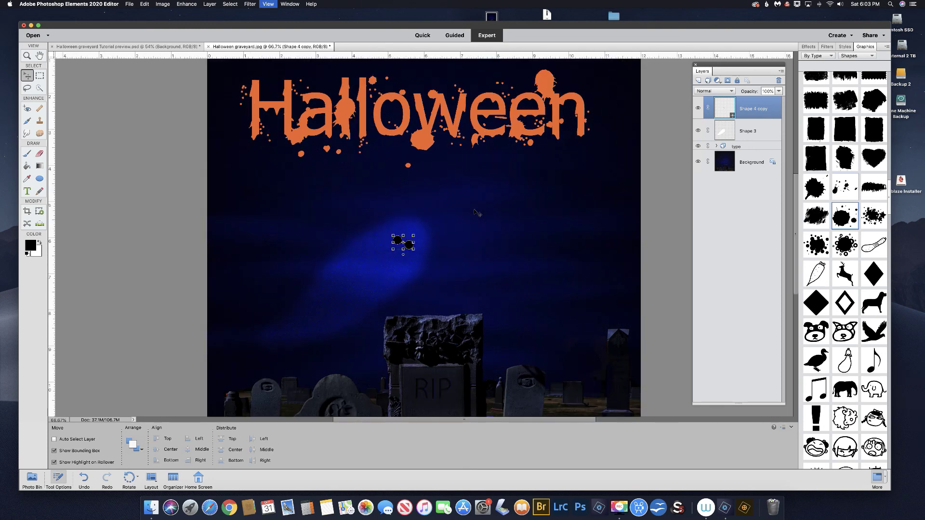
pyautogui.press('super+equal')
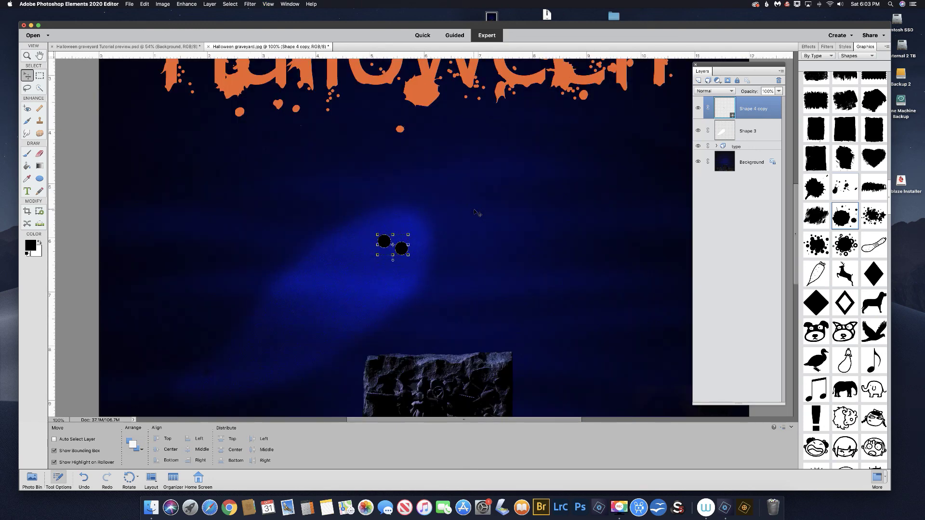
pyautogui.press('super+equal')
pyautogui.press('super+equal')
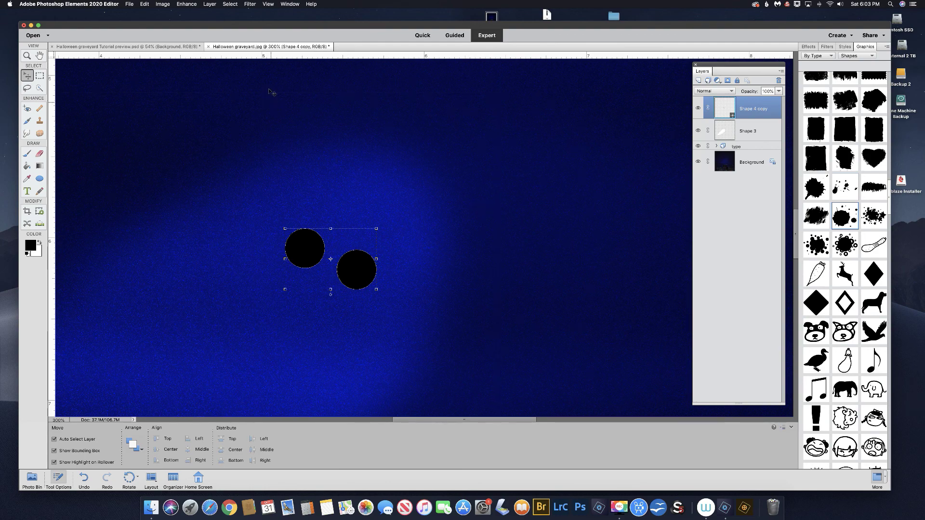
pyautogui.click(249, 4)
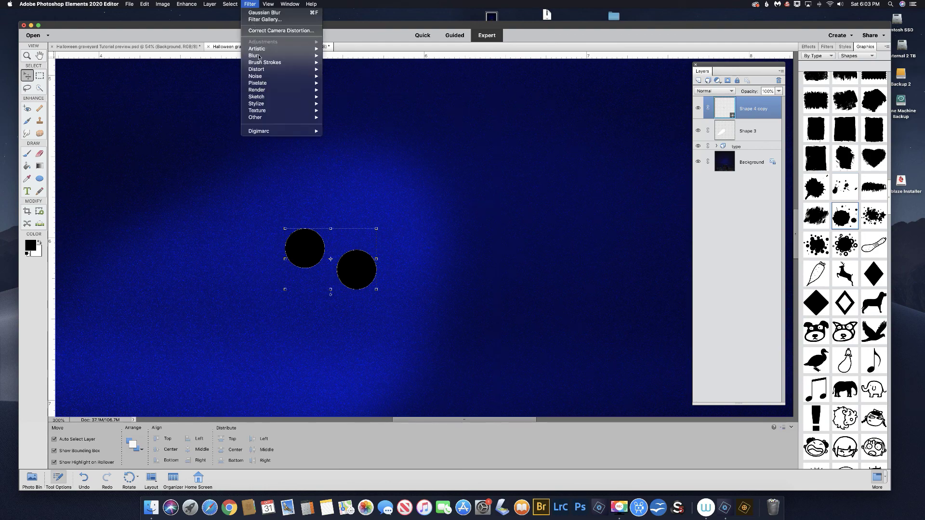
pyautogui.moveTo(259, 57)
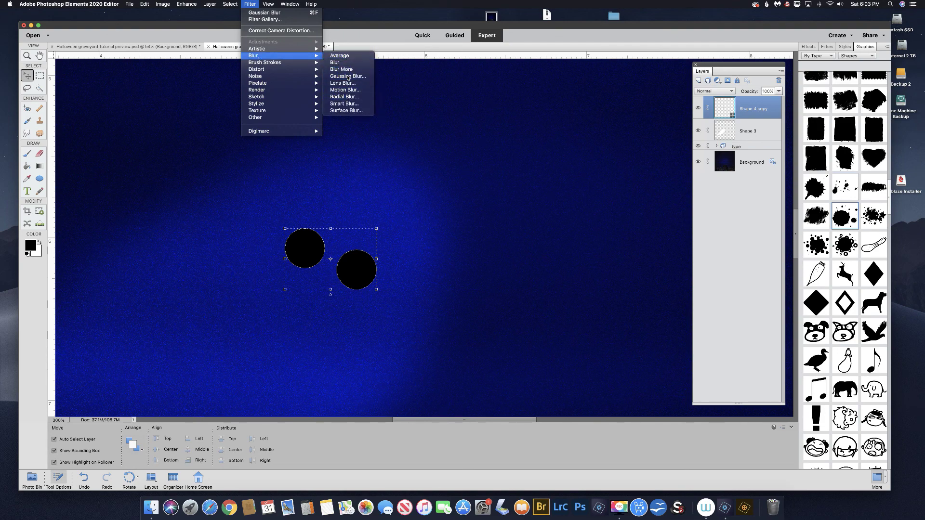
pyautogui.click(347, 77)
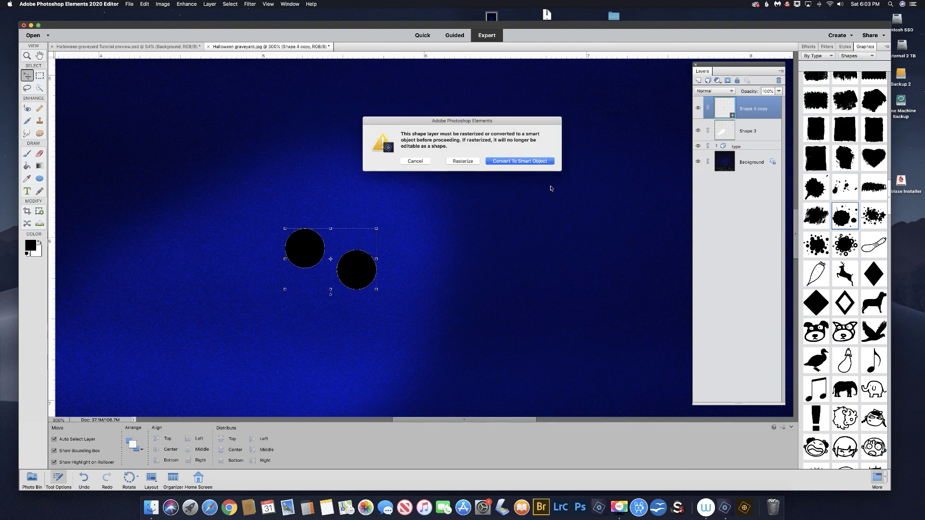
pyautogui.click(471, 164)
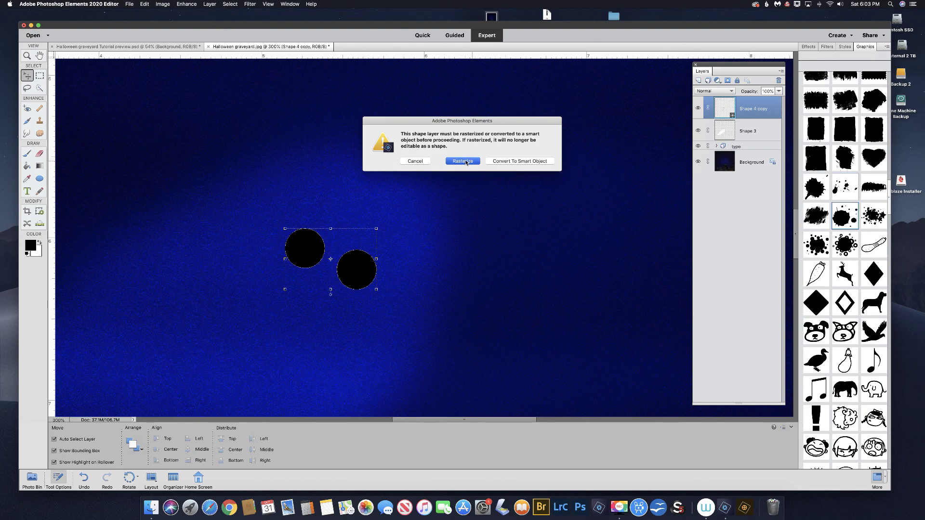
pyautogui.click(466, 161)
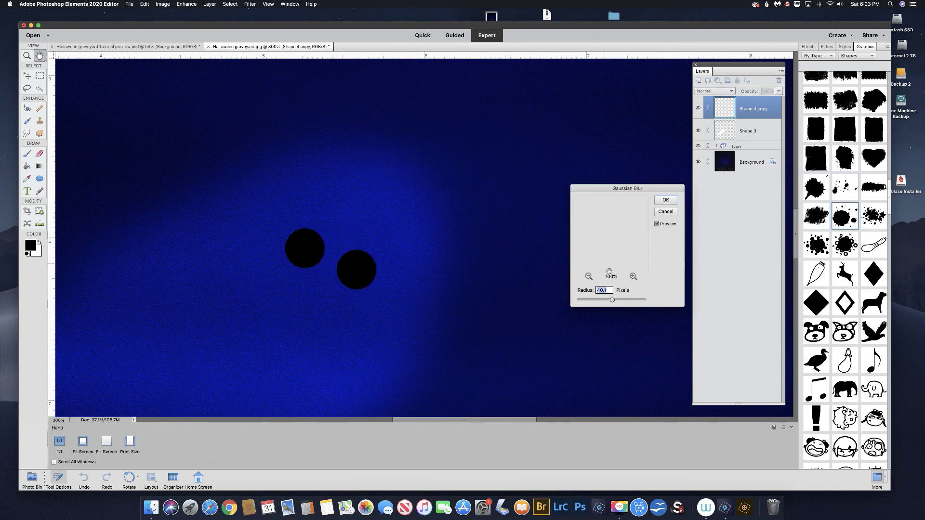
# - Reduce the blur radius until the eyes stay distinct with soft edges, compare with the preview off, and apply the blur
pyautogui.moveTo(613, 301); pyautogui.dragTo(613, 302)
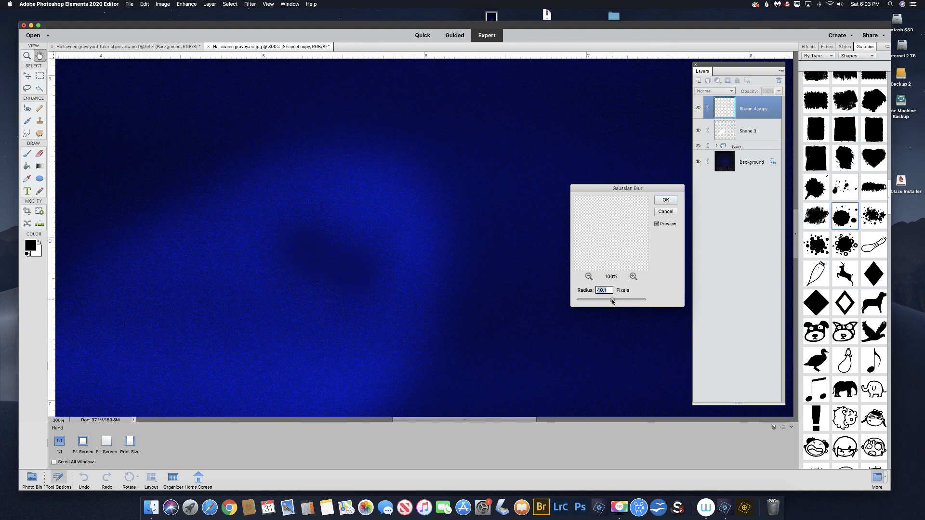
pyautogui.moveTo(613, 302); pyautogui.dragTo(603, 302)
pyautogui.moveTo(603, 302); pyautogui.dragTo(597, 302)
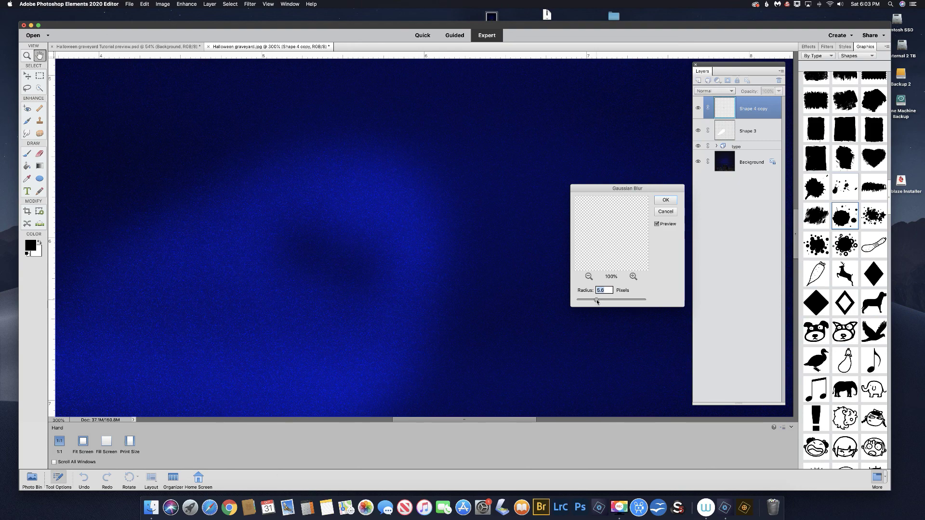
pyautogui.click(656, 224)
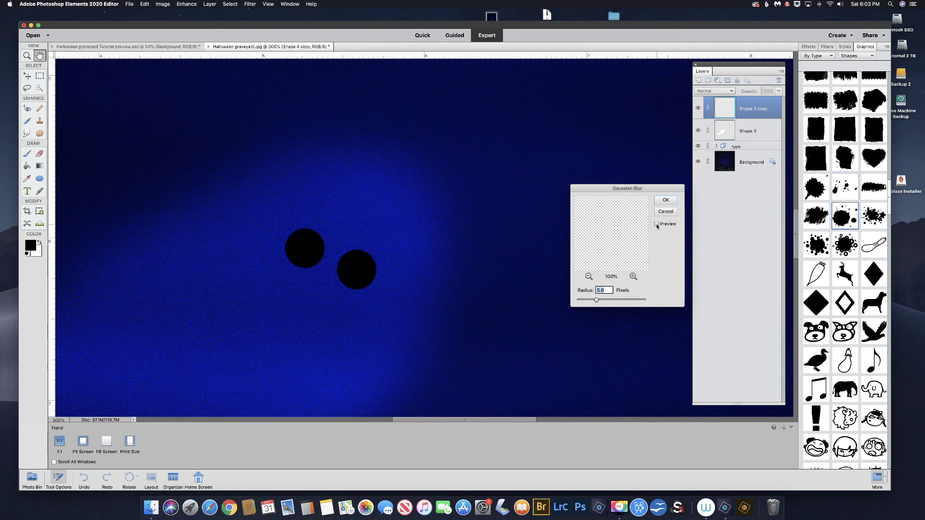
pyautogui.click(657, 224)
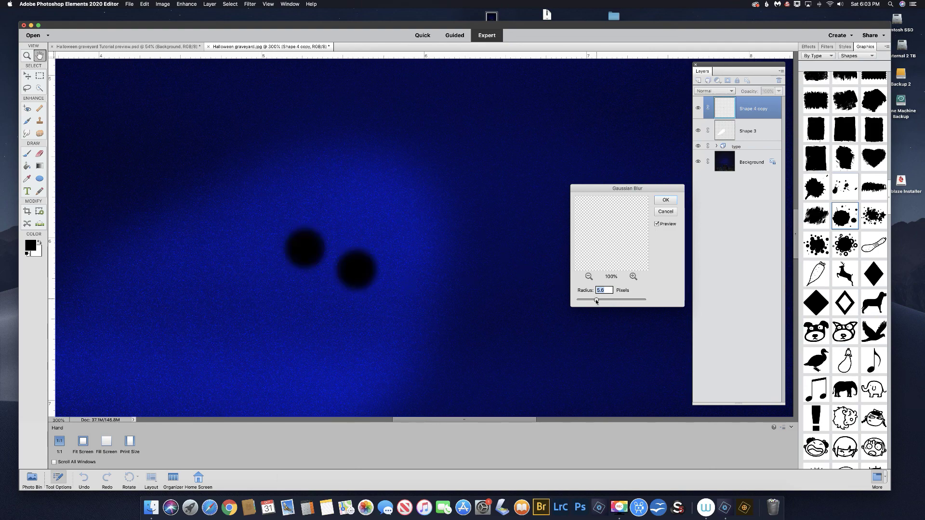
pyautogui.moveTo(597, 301); pyautogui.dragTo(604, 302)
pyautogui.press('Return')
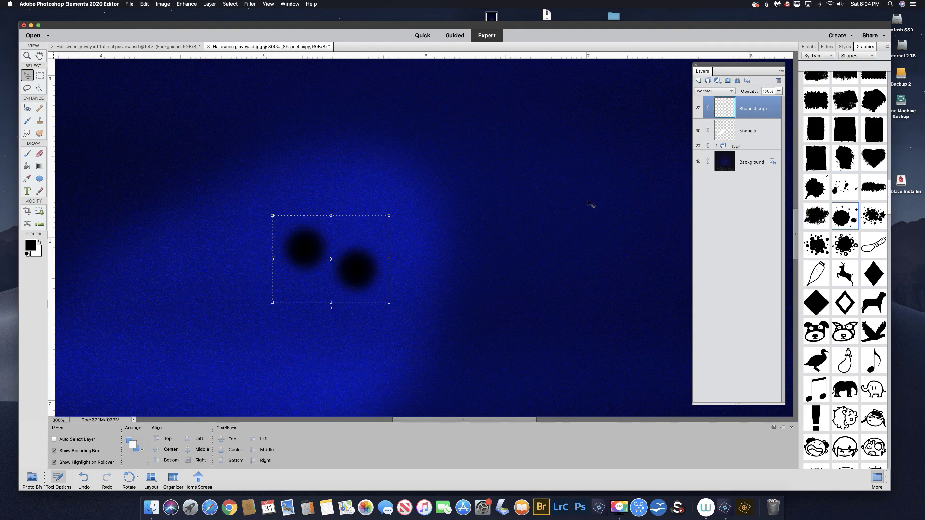
# - Lower the opacity of the blurred eyes layer to below 60% so the eyes look semi-transparent
pyautogui.press('super+0')
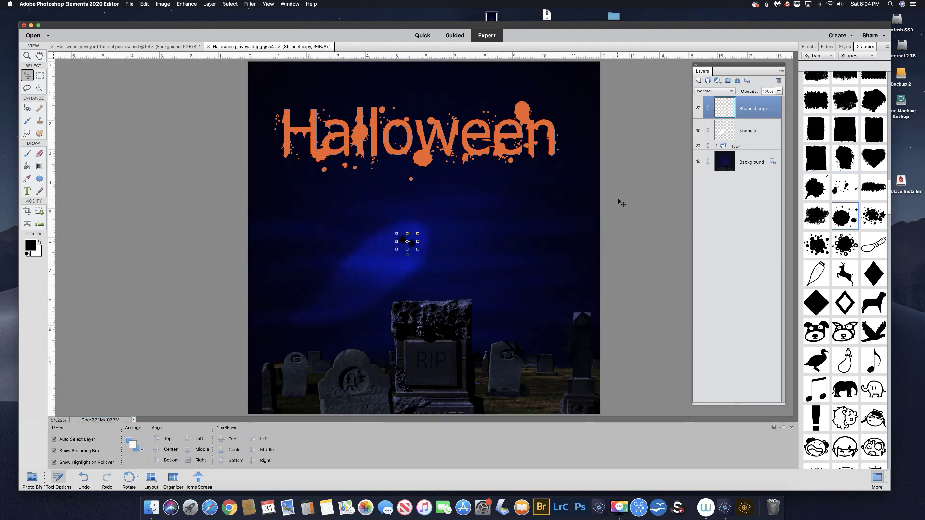
pyautogui.hotkey('alt', ',')
pyautogui.click(743, 126)
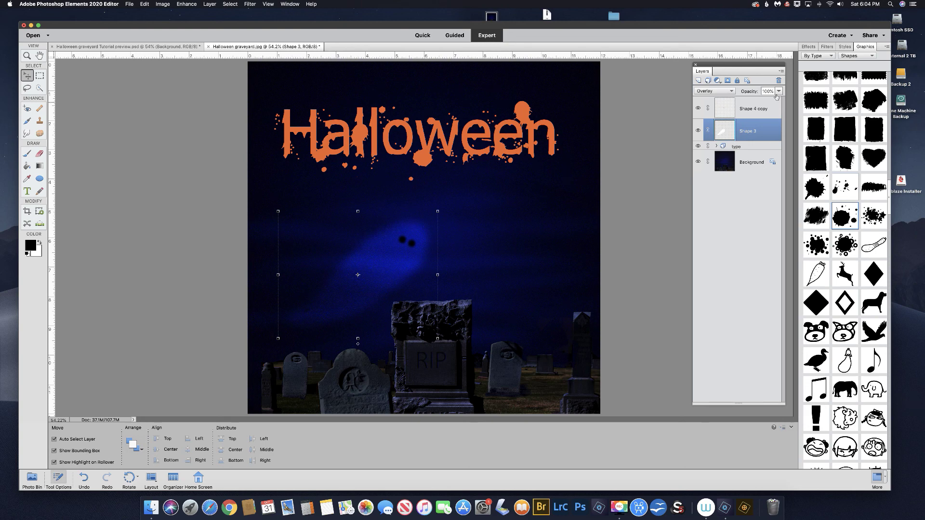
pyautogui.click(728, 109)
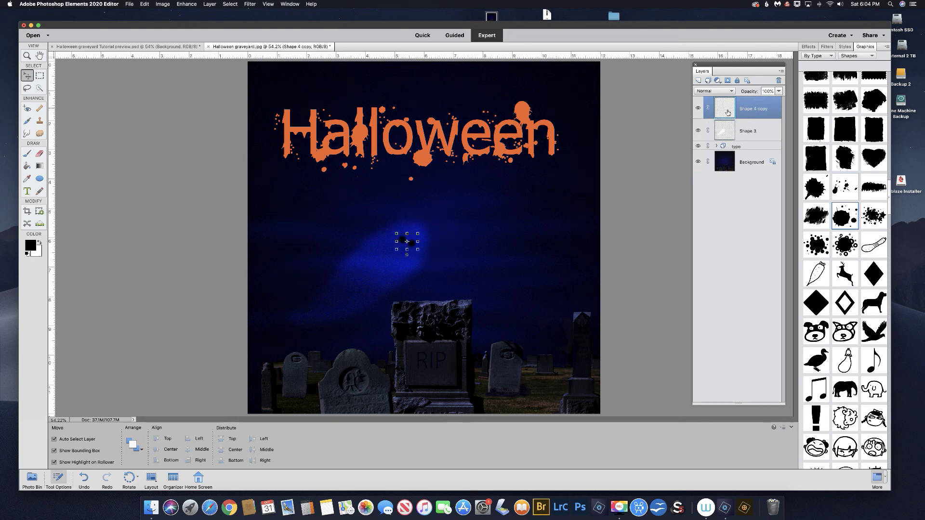
pyautogui.click(778, 92)
pyautogui.moveTo(774, 101); pyautogui.dragTo(767, 100)
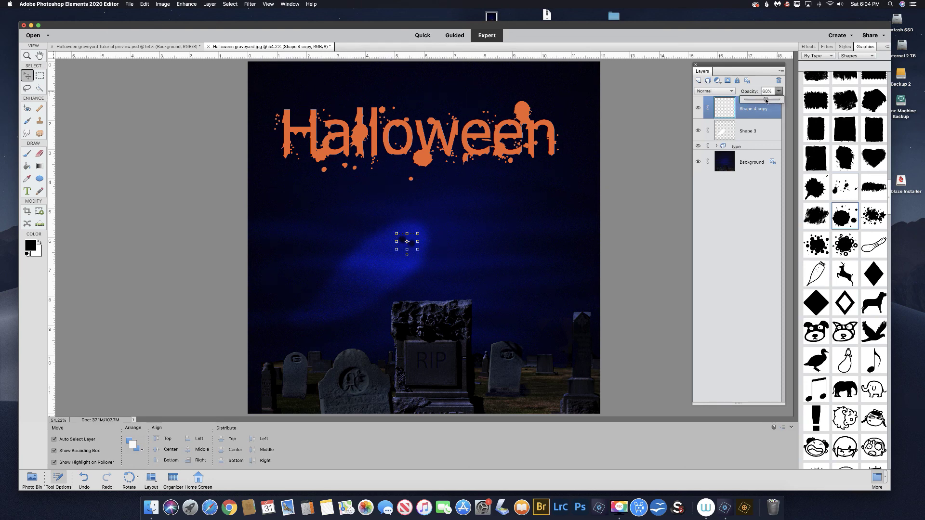
pyautogui.moveTo(766, 101); pyautogui.dragTo(761, 102)
pyautogui.click(687, 176)
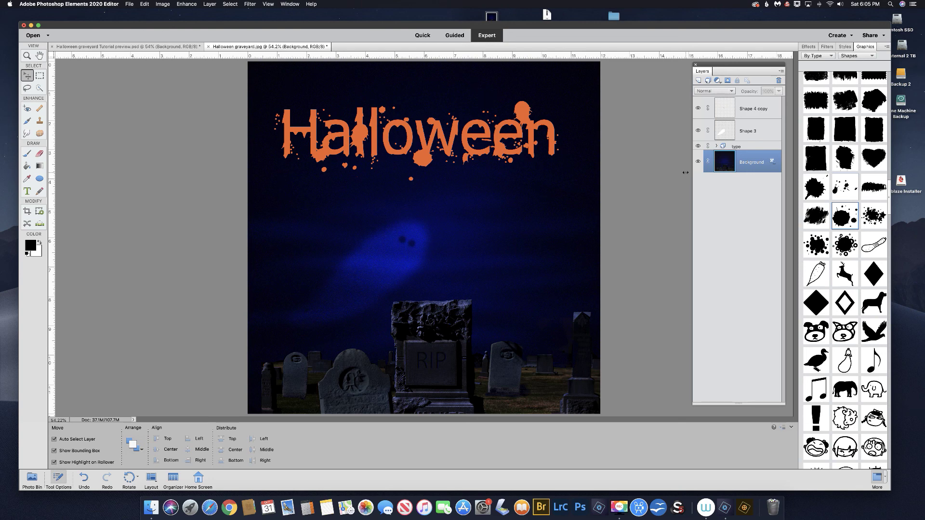
# - Group the ghost body and eyes layers and name the group "ghost"
pyautogui.click(743, 130)
pyautogui.keyDown('shift'); pyautogui.click(745, 107); pyautogui.keyUp('shift')
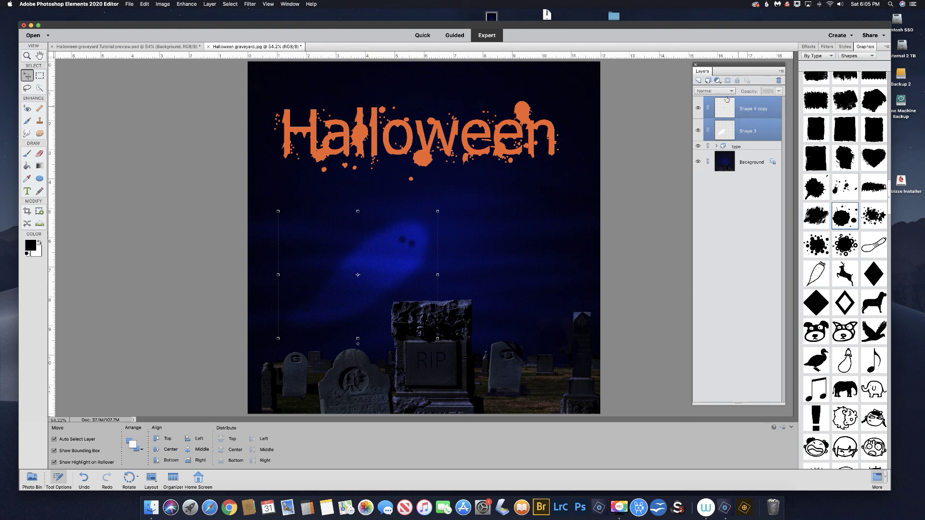
pyautogui.click(708, 80)
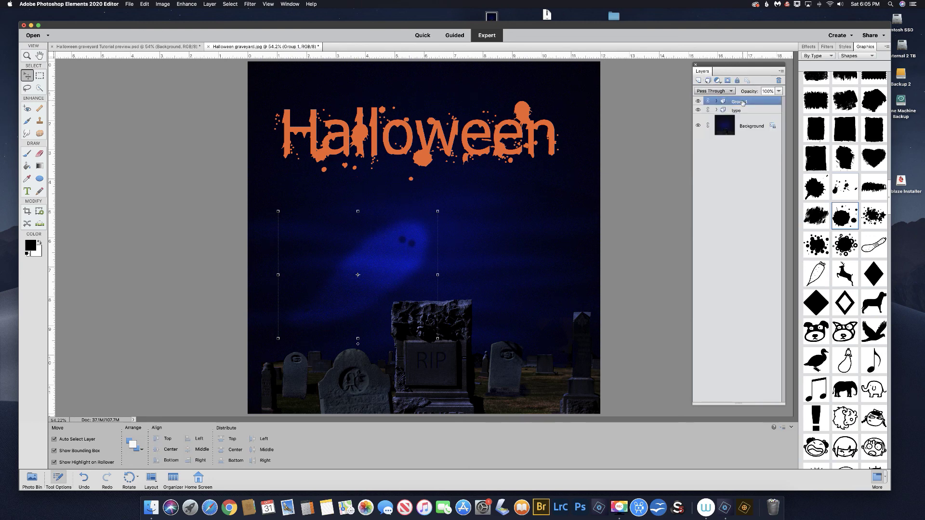
pyautogui.doubleClick(742, 102)
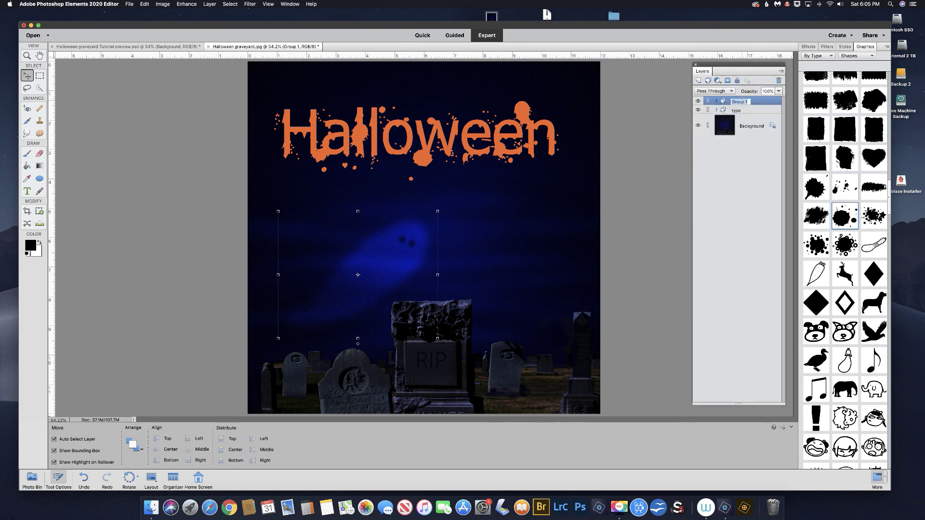
pyautogui.write('ghost')
pyautogui.press('Return')
# - Duplicate the ghost group and move the copy beside the original, above the RIP tombstone
pyautogui.press('super+j')
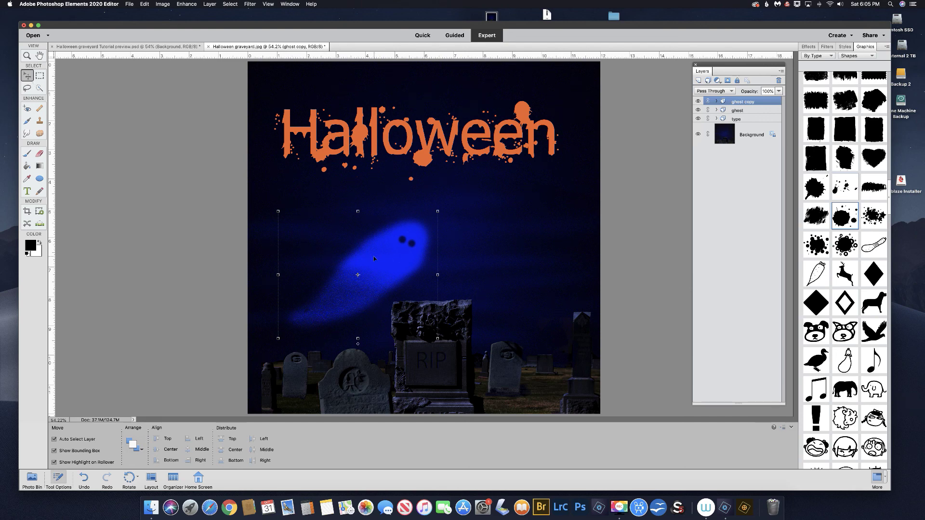
pyautogui.click(454, 260)
pyautogui.moveTo(386, 255); pyautogui.dragTo(486, 258)
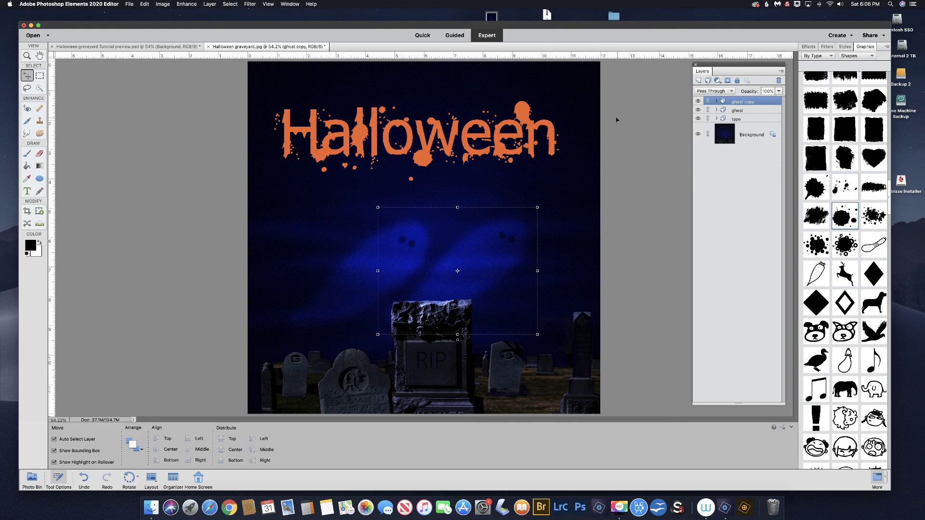
# - Flip the duplicated ghost horizontally and shift it right so that the two ghosts face each other without overlapping
pyautogui.click(163, 4)
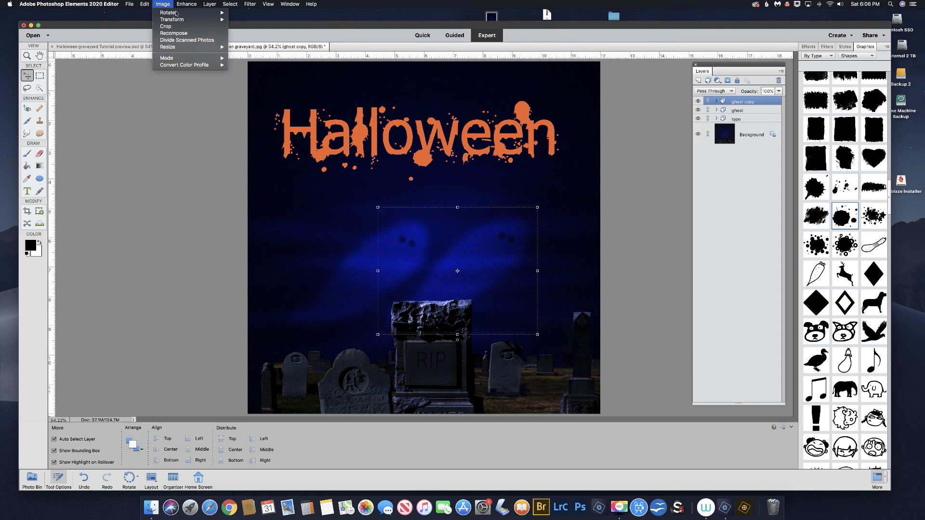
pyautogui.moveTo(222, 13)
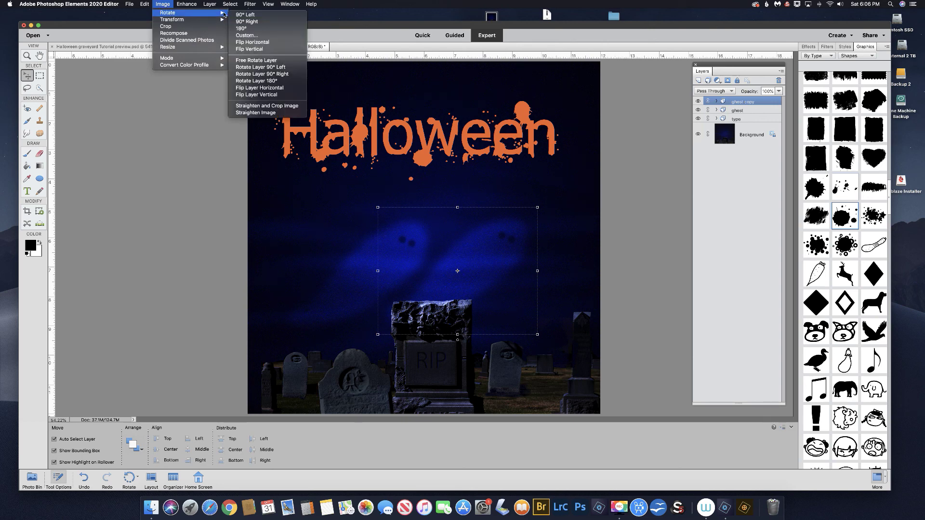
pyautogui.click(262, 89)
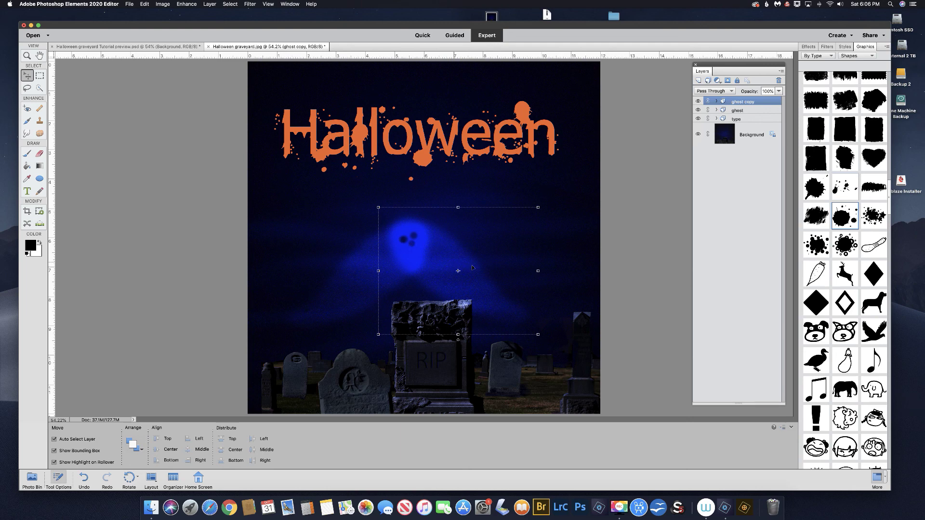
pyautogui.moveTo(483, 268); pyautogui.dragTo(497, 268)
pyautogui.moveTo(460, 230); pyautogui.dragTo(460, 230)
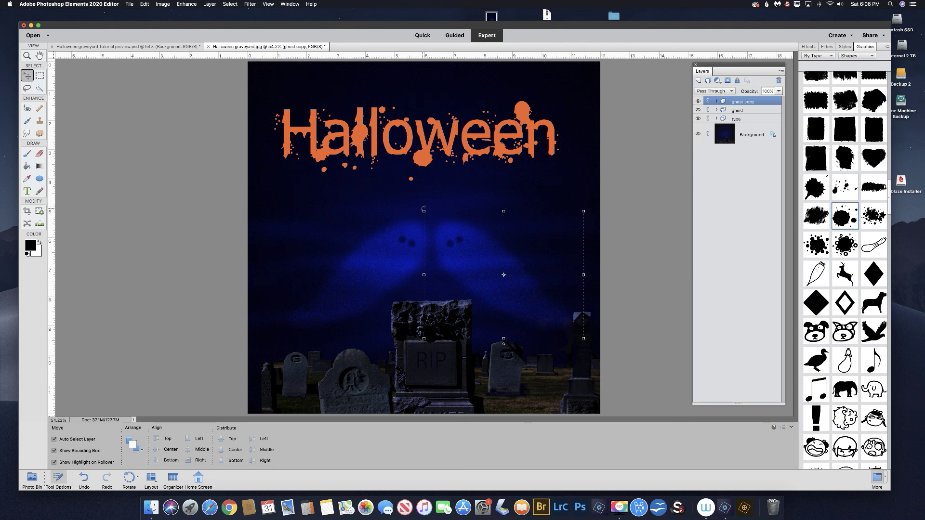
# - Rotate the flipped ghost about 25.6 degrees so it stands more upright, and position it just behind the RIP tombstone's right side
pyautogui.moveTo(435, 198); pyautogui.dragTo(471, 198)
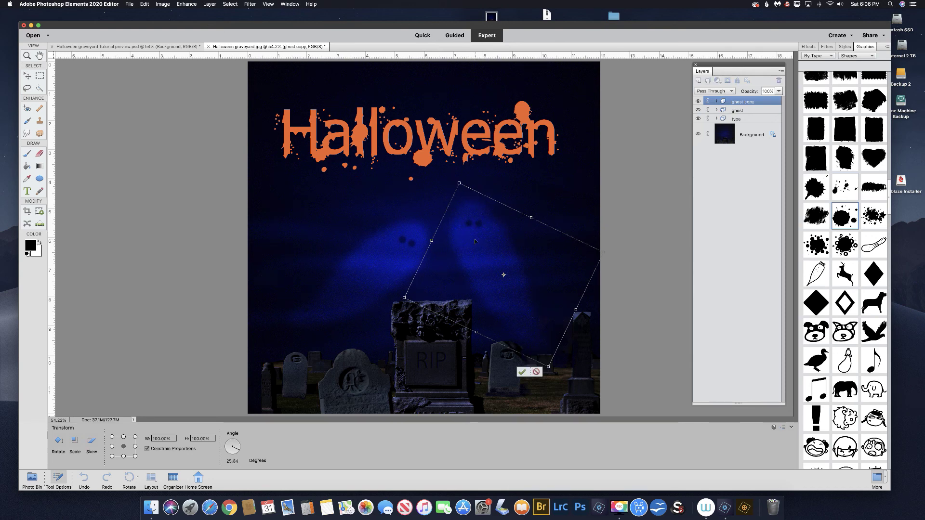
pyautogui.moveTo(470, 250); pyautogui.dragTo(467, 269)
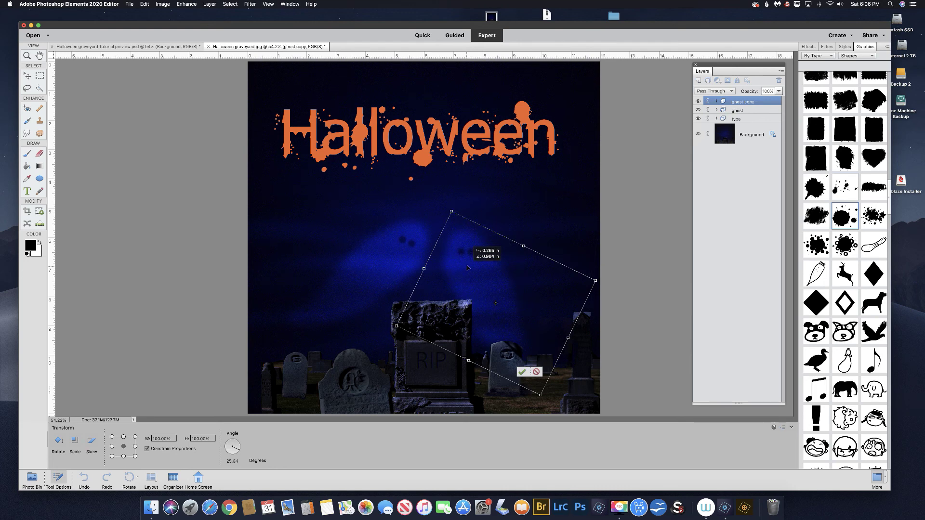
pyautogui.moveTo(467, 265); pyautogui.dragTo(467, 260)
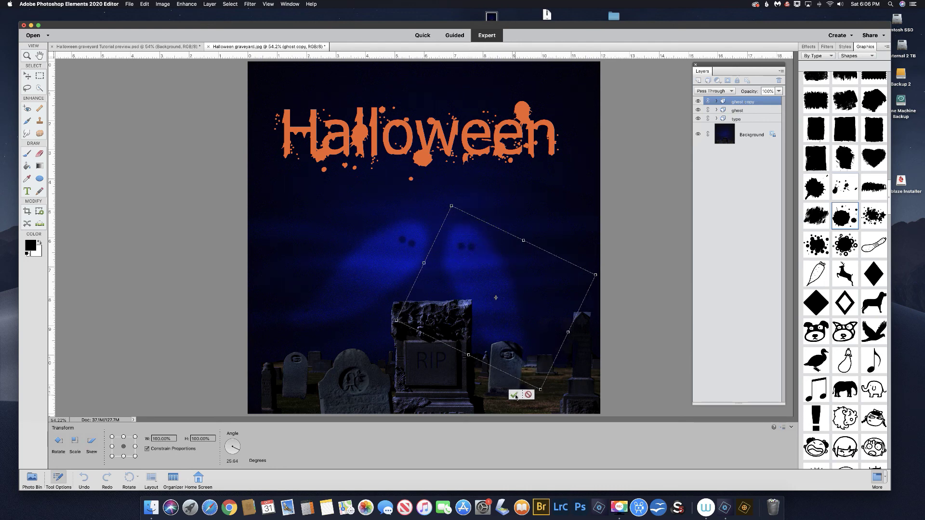
pyautogui.click(515, 395)
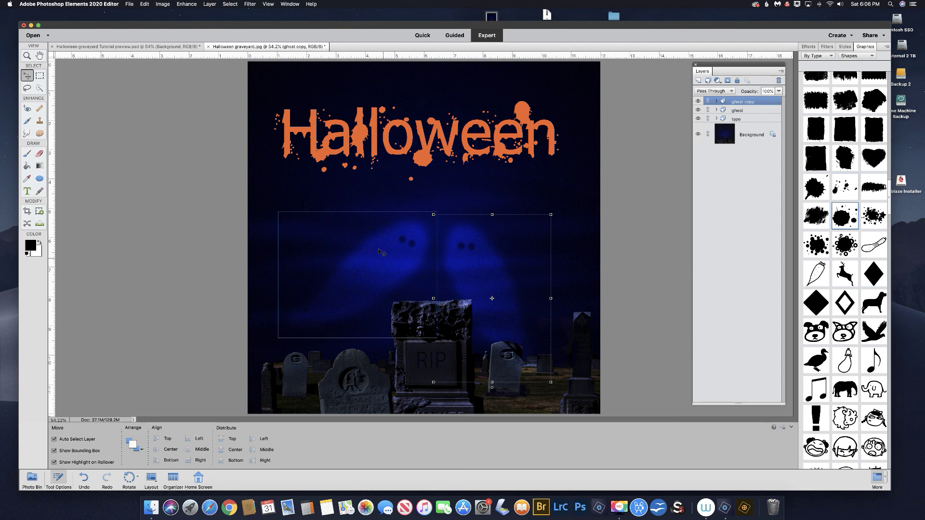
# - Place another copy of the original ghost group in the page's upper-left corner and stack it below the type group
pyautogui.click(739, 111)
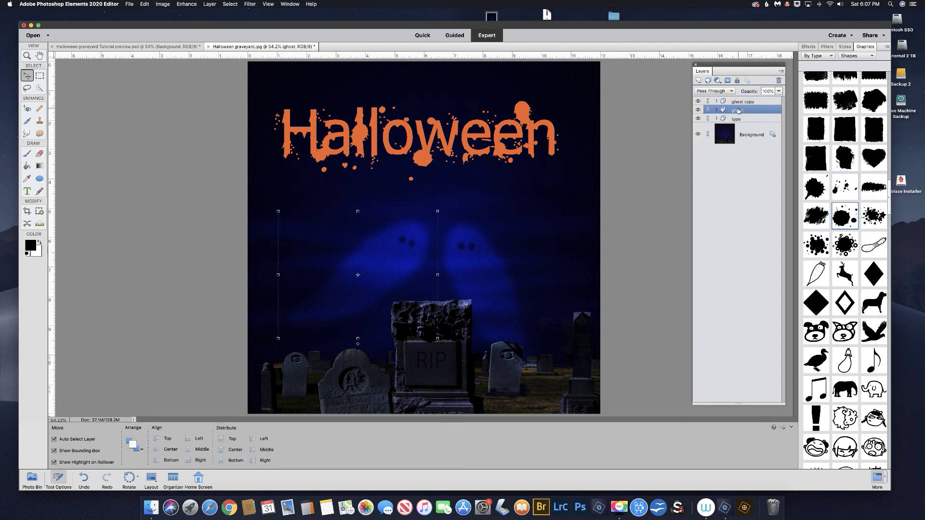
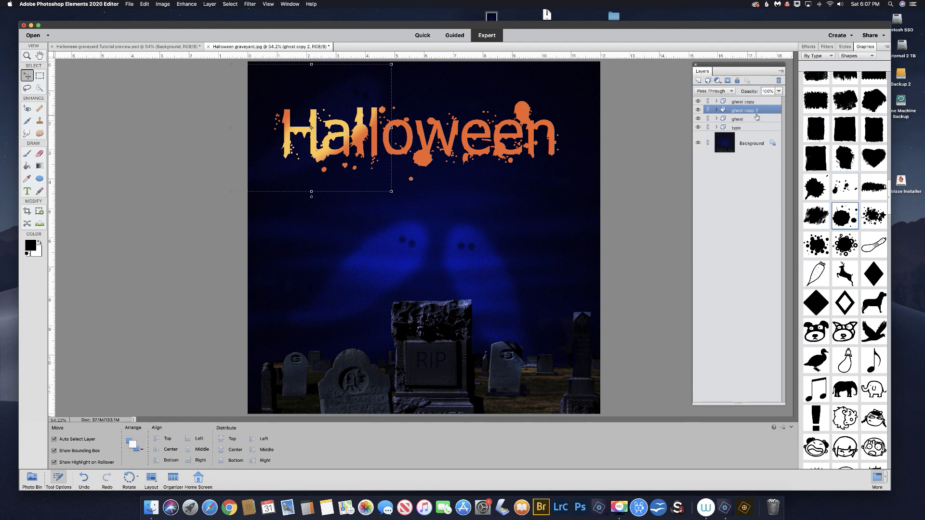
pyautogui.moveTo(741, 110); pyautogui.dragTo(740, 128)
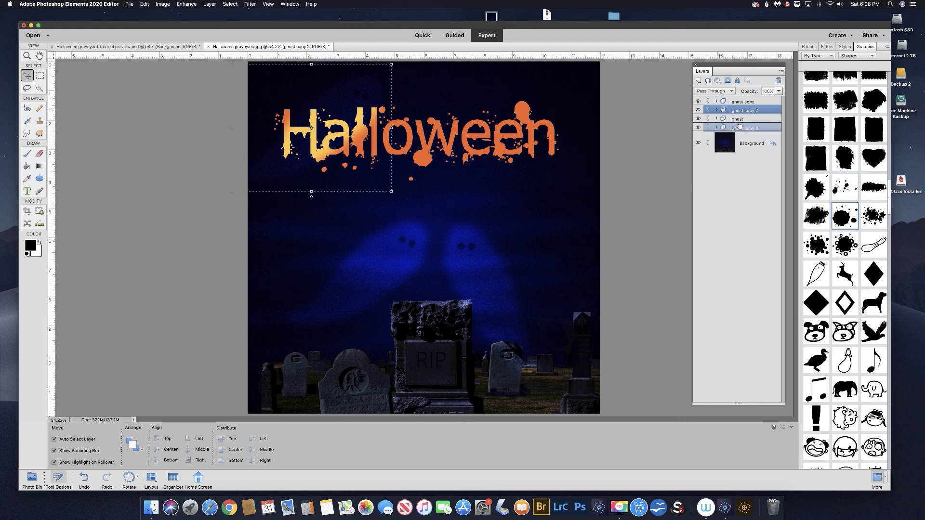
pyautogui.moveTo(742, 126); pyautogui.dragTo(743, 127)
pyautogui.moveTo(743, 127); pyautogui.dragTo(742, 131)
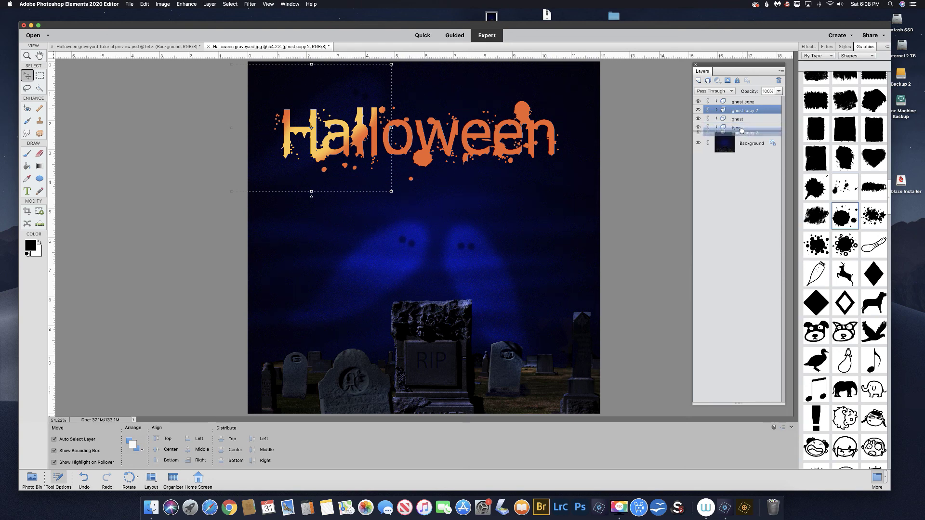
pyautogui.moveTo(742, 130); pyautogui.dragTo(744, 134)
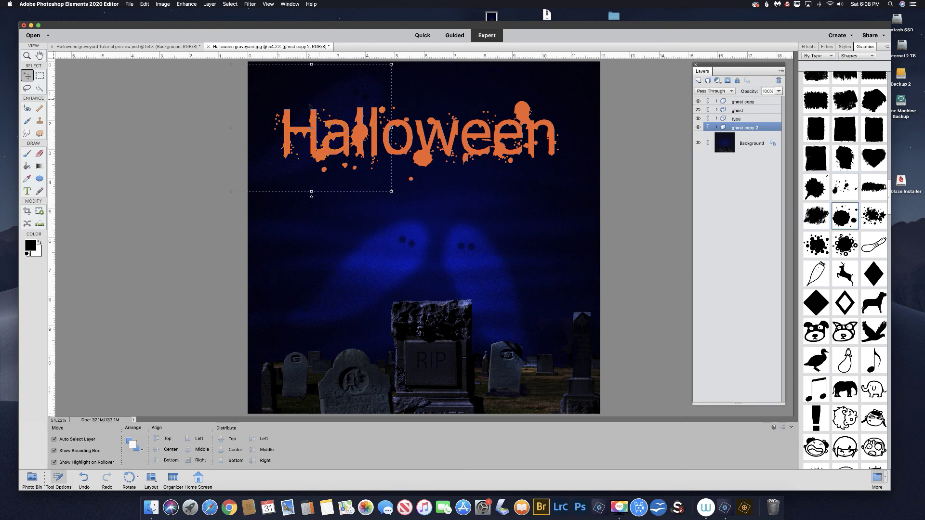
# - Duplicate the Shape 3 body layer inside the ghost copy 2 group to make that ghost brighter
pyautogui.click(717, 128)
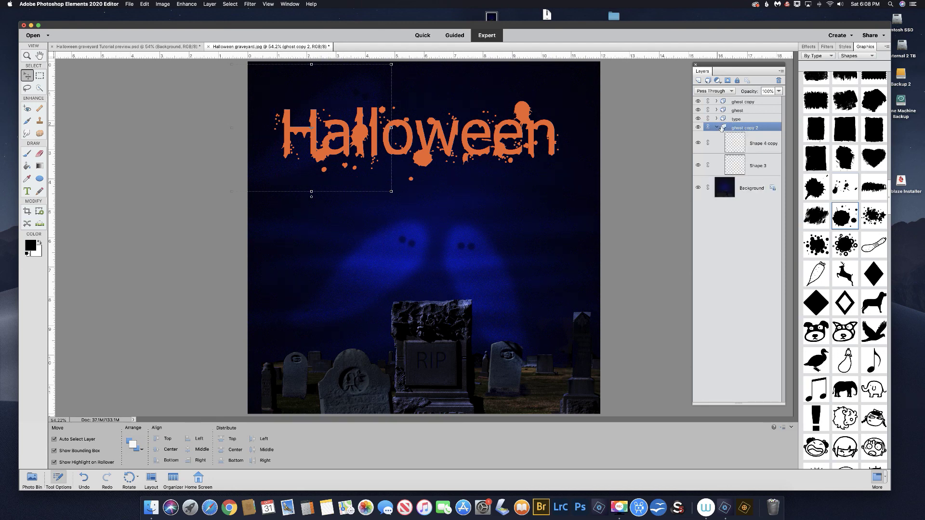
pyautogui.click(736, 164)
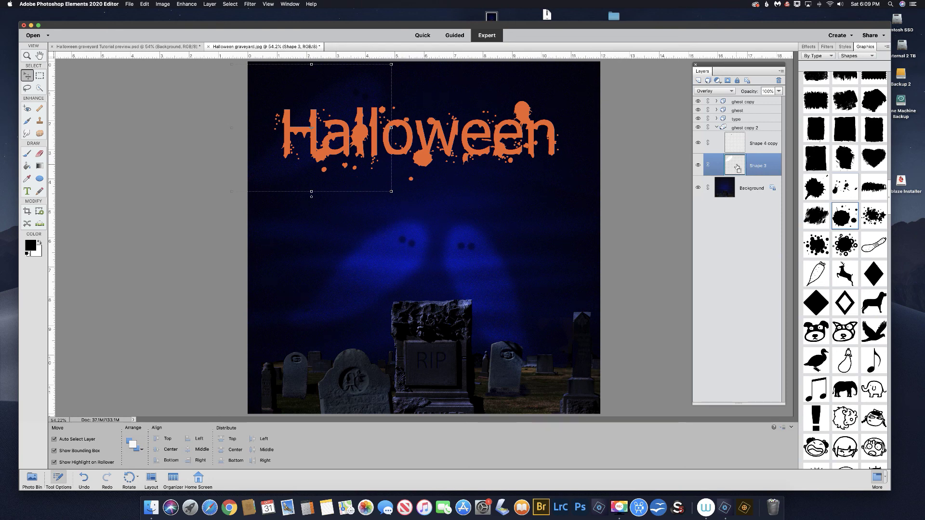
pyautogui.press('super+j')
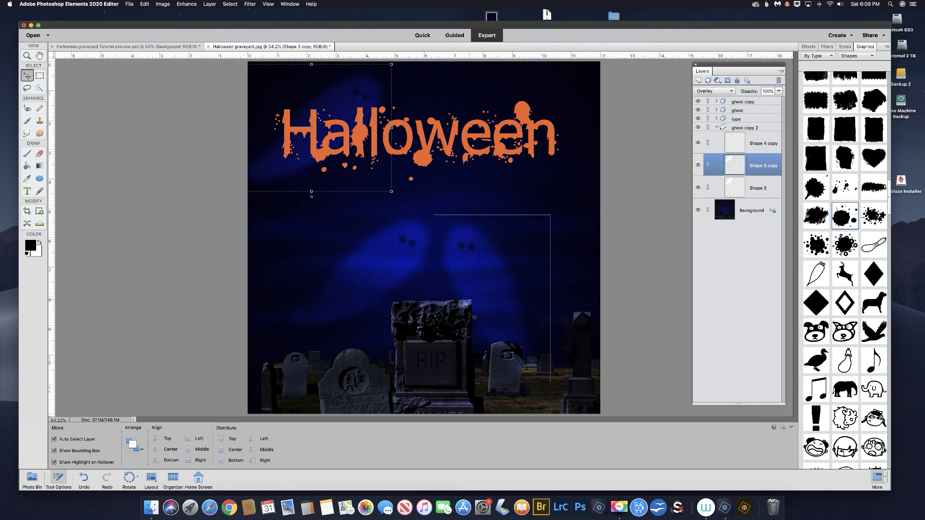
pyautogui.click(716, 127)
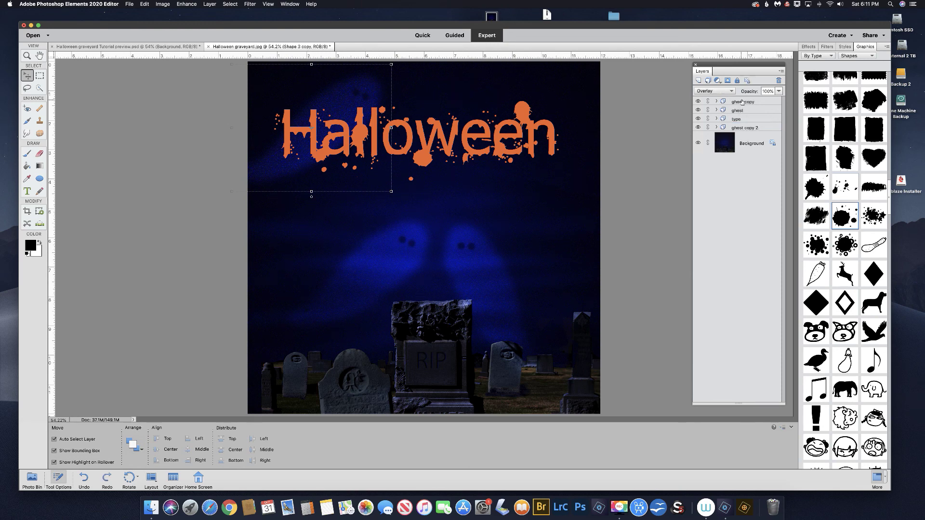
# - Add a layer mask to the ghost copy group that holds the flipped ghost
pyautogui.click(742, 102)
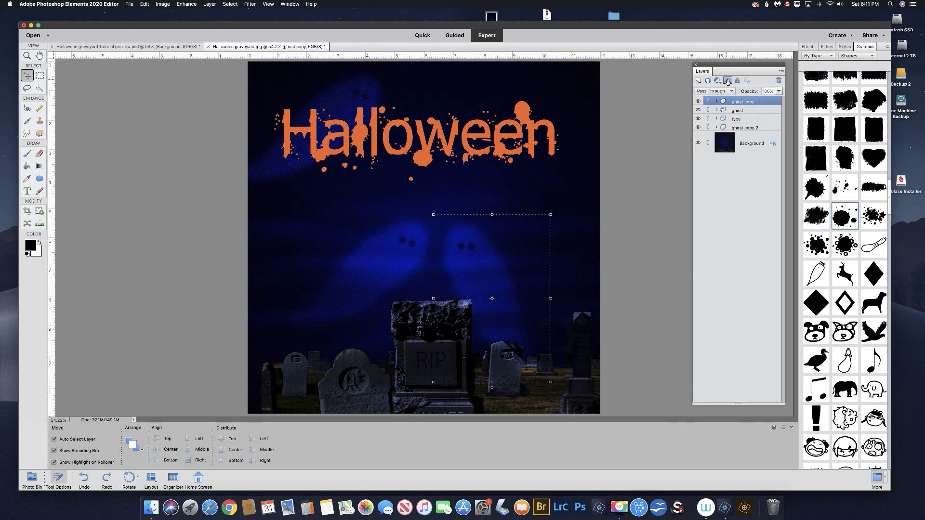
pyautogui.click(728, 81)
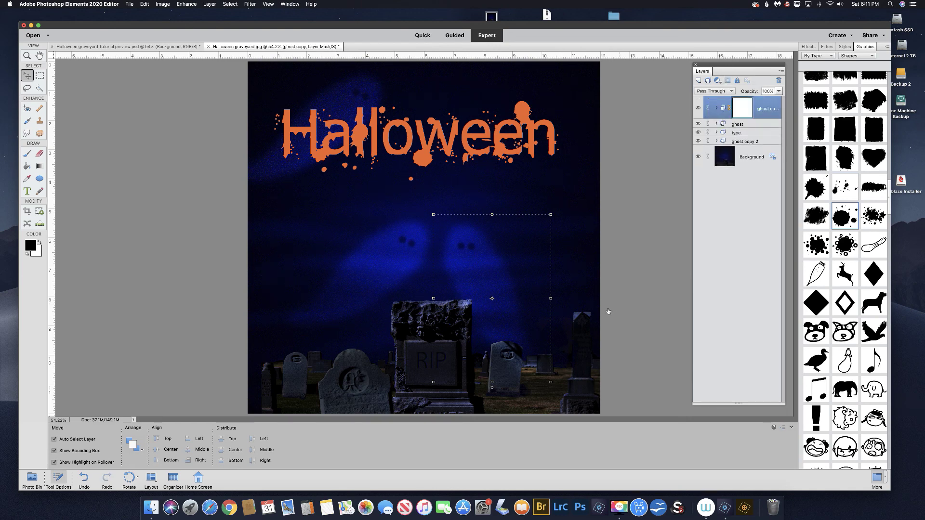
pyautogui.press('super')
pyautogui.press('super+equal')
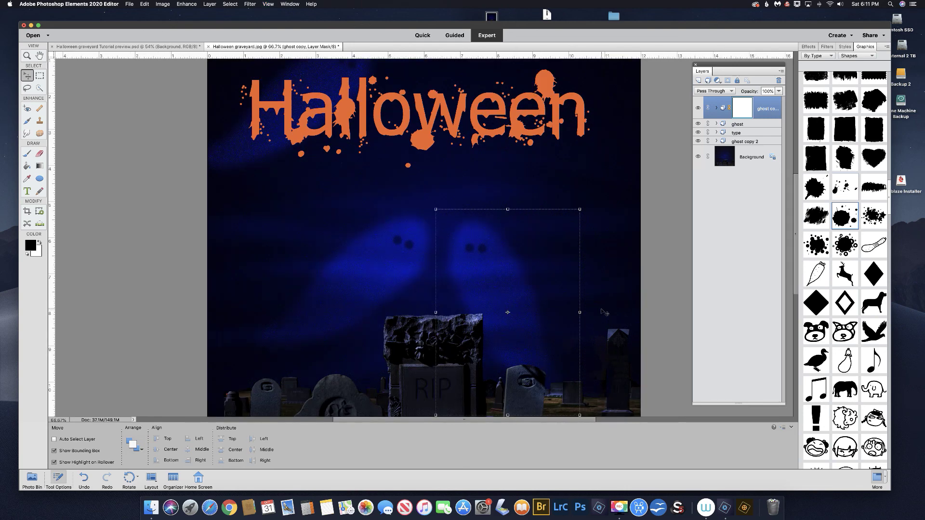
pyautogui.press('super+equal')
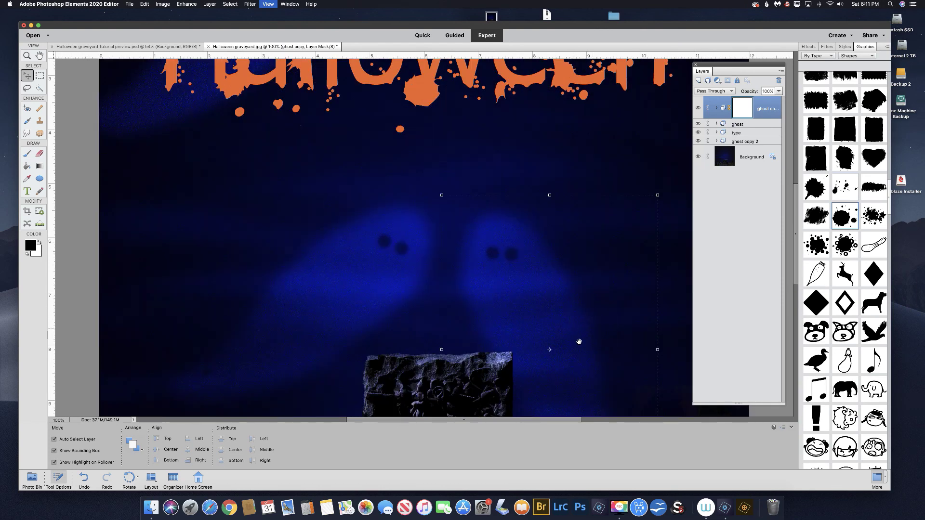
pyautogui.moveTo(574, 332); pyautogui.dragTo(478, 157)
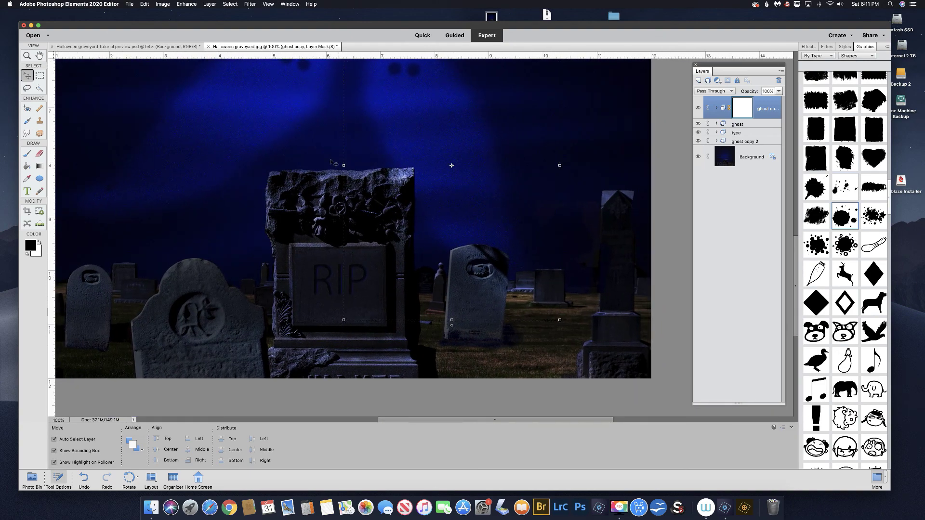
# - Set up the Brush tool with a hard round tip from Default Brushes, 44 px in size with 100% hardness
pyautogui.click(27, 154)
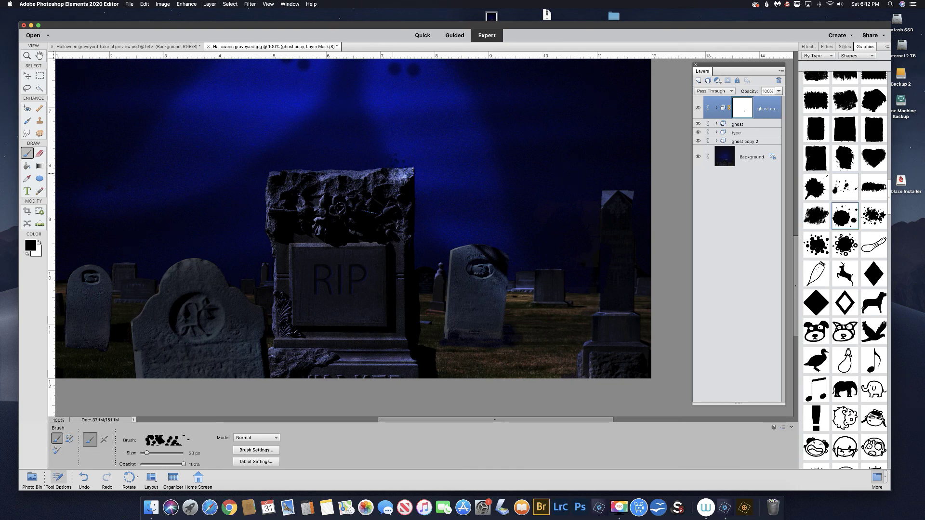
pyautogui.click(395, 176)
pyautogui.press('super+z')
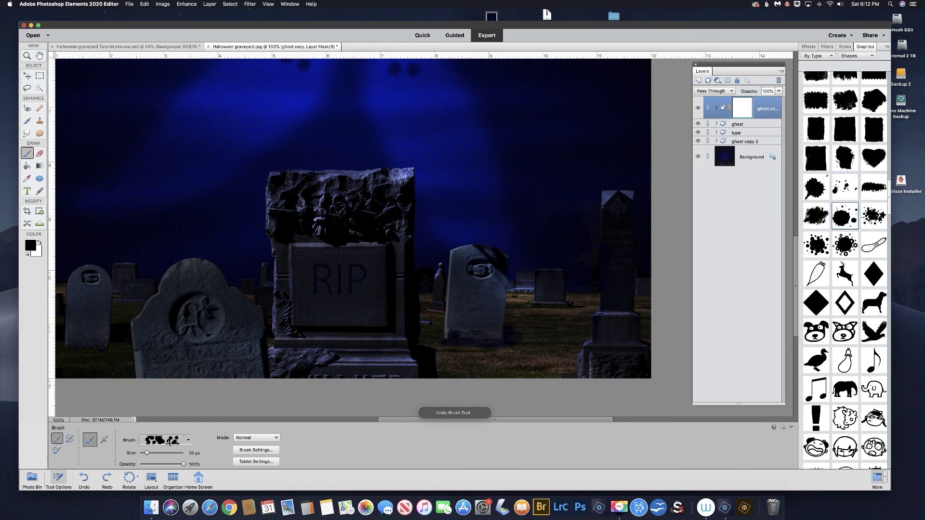
pyautogui.click(169, 443)
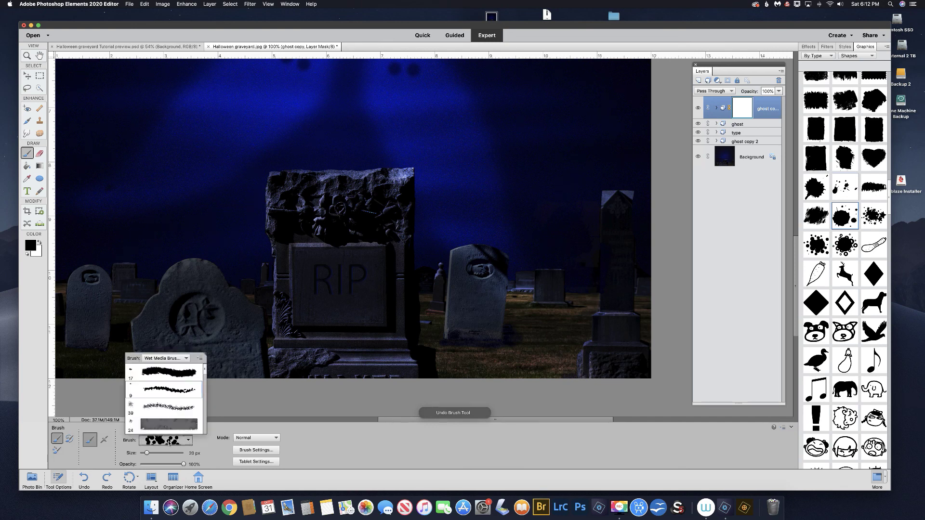
pyautogui.click(175, 359)
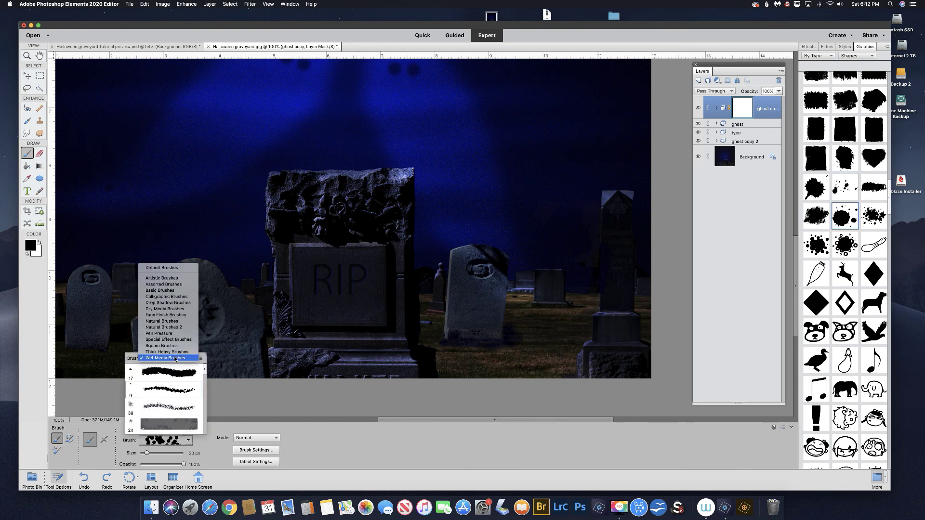
pyautogui.click(161, 268)
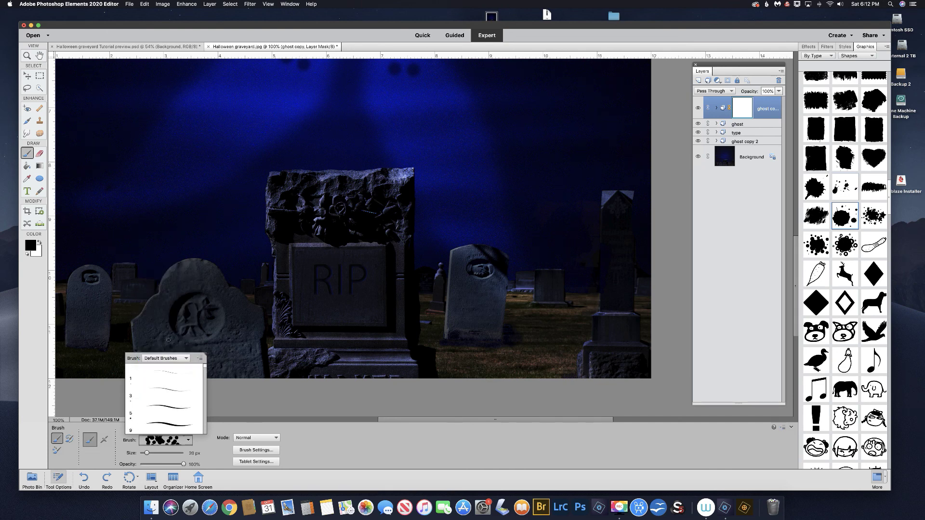
pyautogui.click(165, 424)
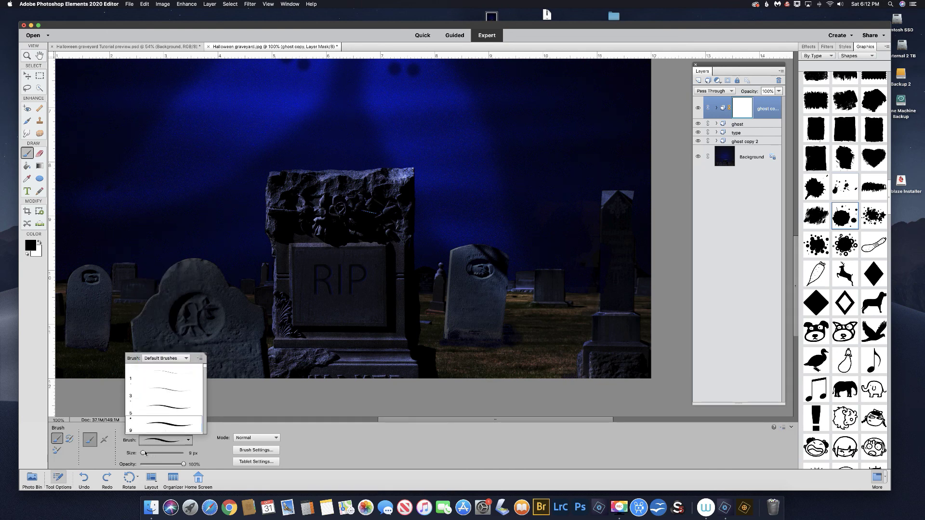
pyautogui.click(149, 454)
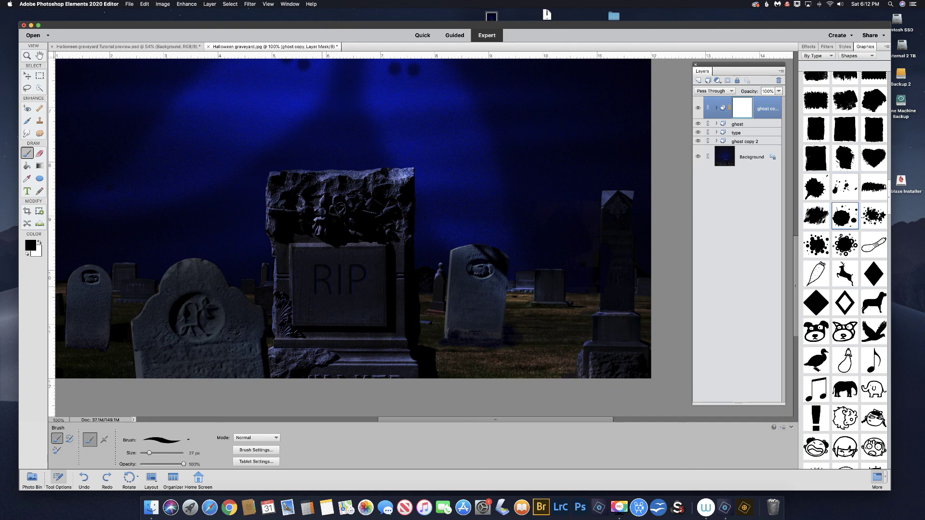
pyautogui.click(156, 454)
pyautogui.click(251, 451)
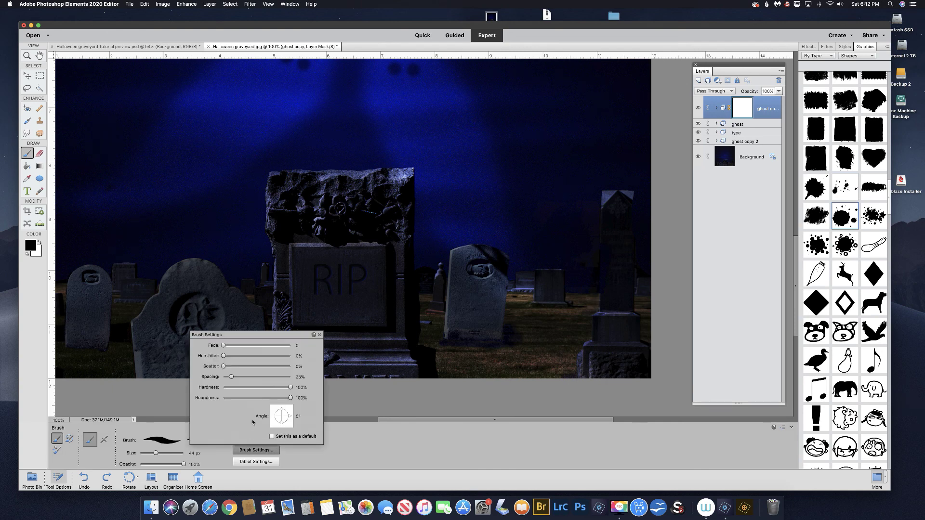
pyautogui.moveTo(290, 388); pyautogui.dragTo(282, 388)
pyautogui.moveTo(281, 389); pyautogui.dragTo(291, 388)
# - Paint black on the ghost copy mask where the ghost overlaps the large RIP tombstone, and touch up the stone's edge with white
pyautogui.click(411, 179)
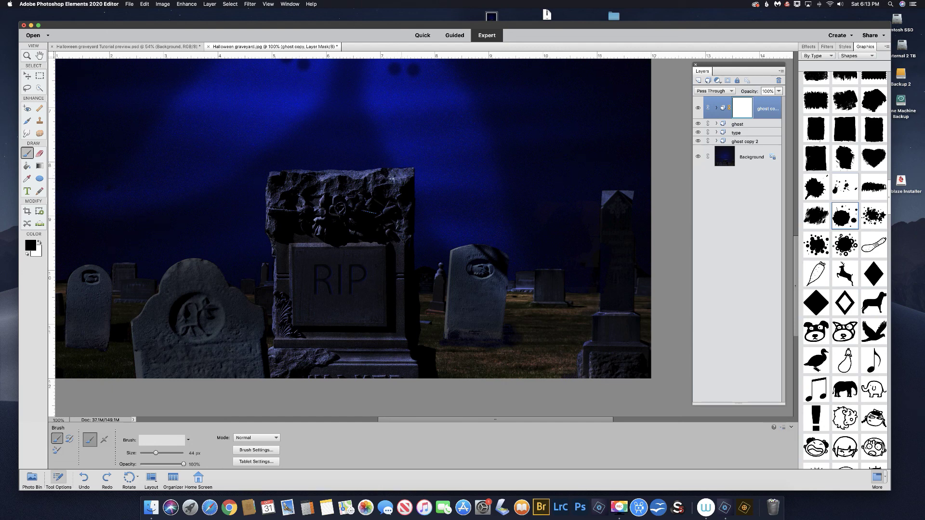
pyautogui.click(404, 219)
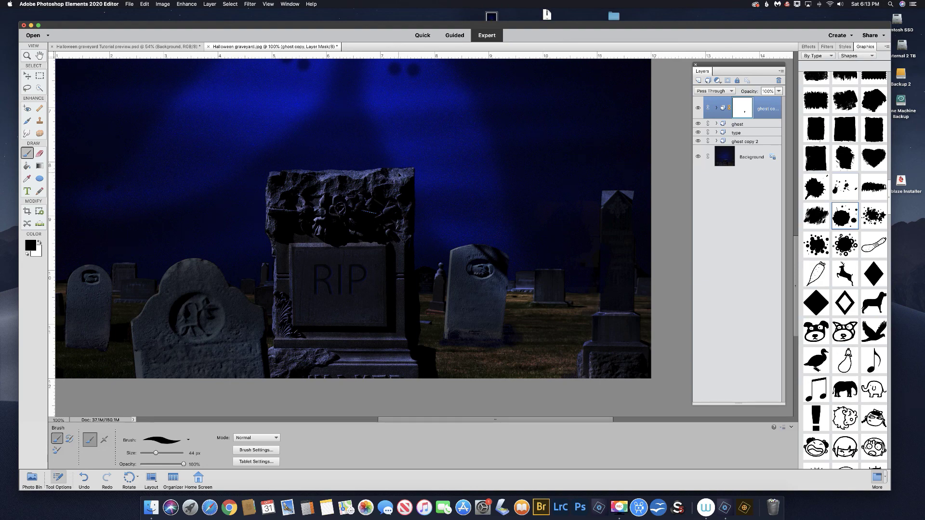
pyautogui.press('super+equal')
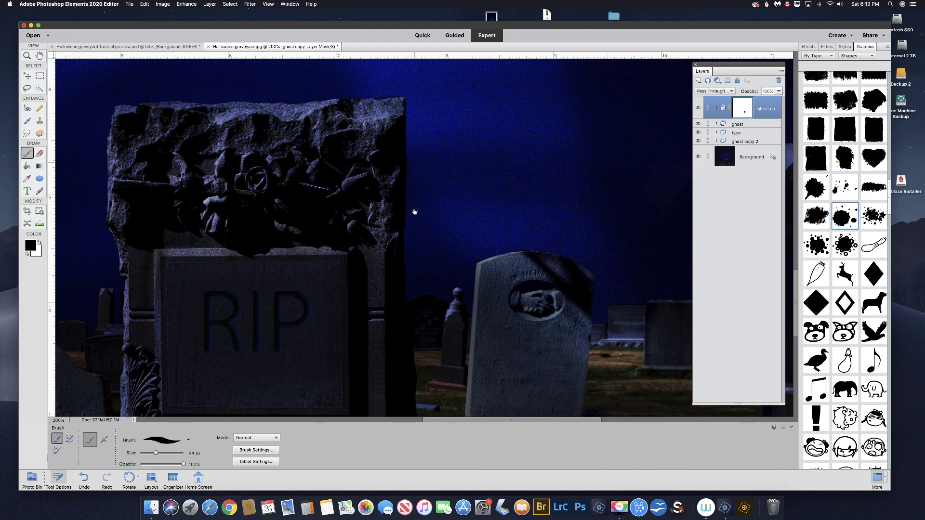
pyautogui.scroll(3, 414, 212)
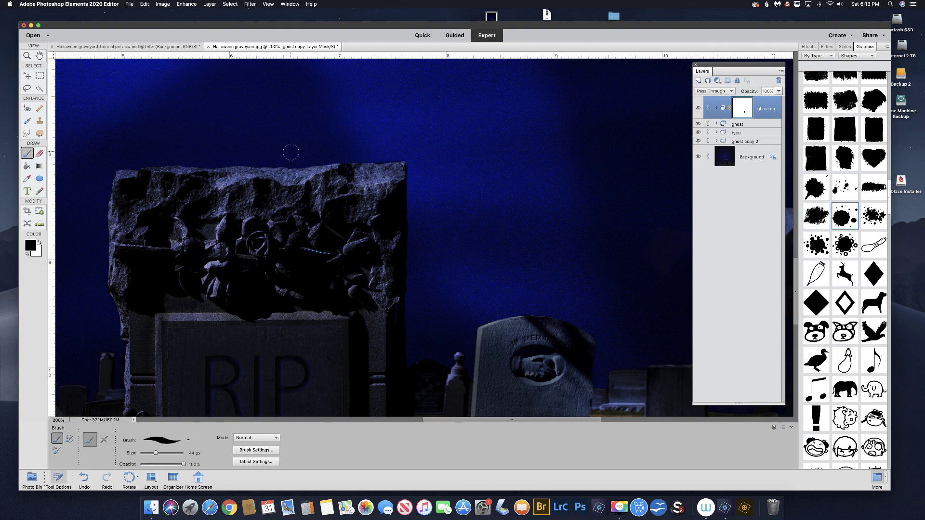
pyautogui.press('x')
pyautogui.moveTo(482, 249)
pyautogui.mouseDown()
pyautogui.moveTo(438, 196)
pyautogui.moveTo(424, 145)
pyautogui.moveTo(413, 176)
pyautogui.mouseUp()
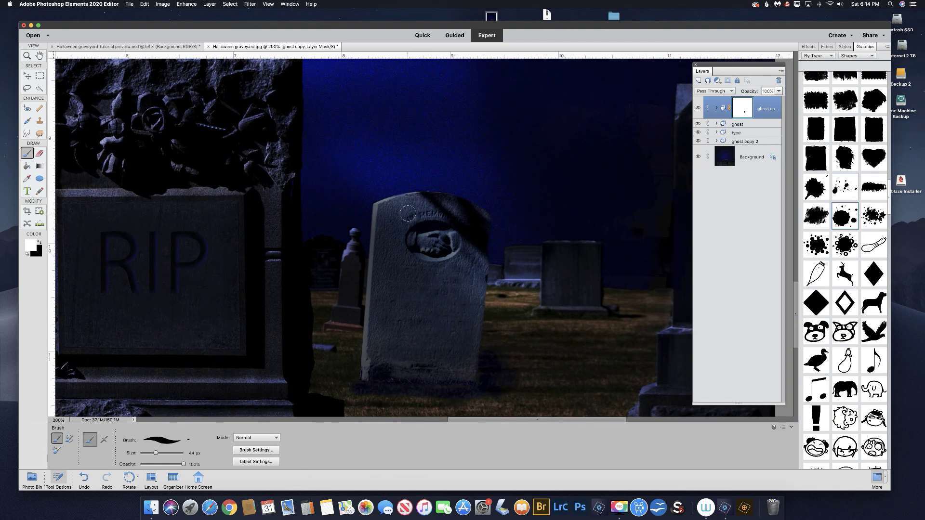
# - Paint black on the mask over the upper part of the smaller tombstone beside the RIP stone, enlarging the brush to 80 px
pyautogui.press('x')
pyautogui.press('super+z')
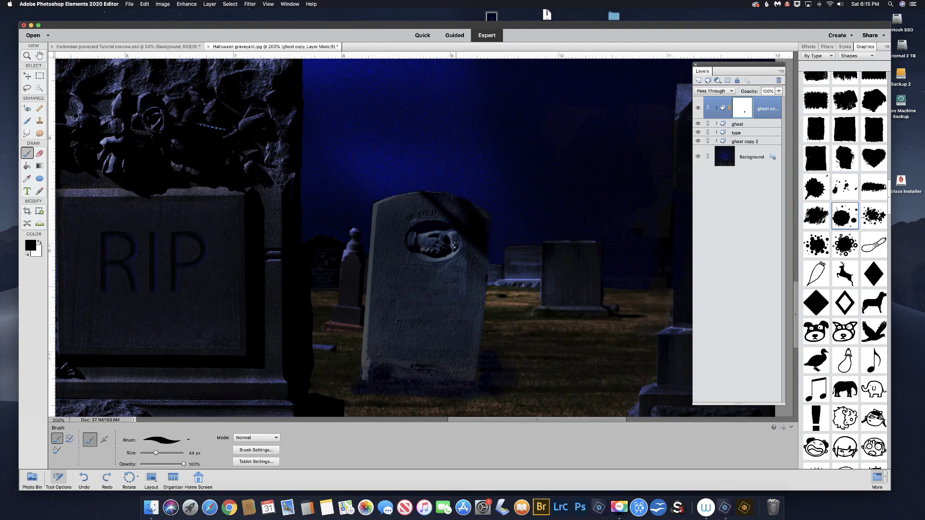
pyautogui.click(428, 272)
pyautogui.press(']')
pyautogui.press(']')
pyautogui.press(']')
pyautogui.press(']')
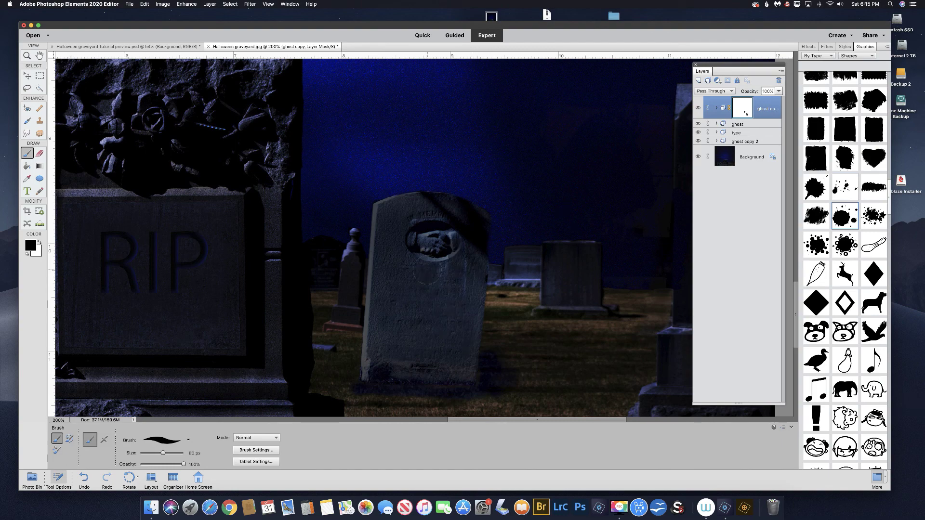
pyautogui.press('cmd+z')
# - Enlarge the brush to 200 px and mask the ghost off the rest of the smaller tombstone's face
pyautogui.press(']')
pyautogui.press(']')
pyautogui.press(']')
pyautogui.press(']')
pyautogui.press(']')
pyautogui.press(']')
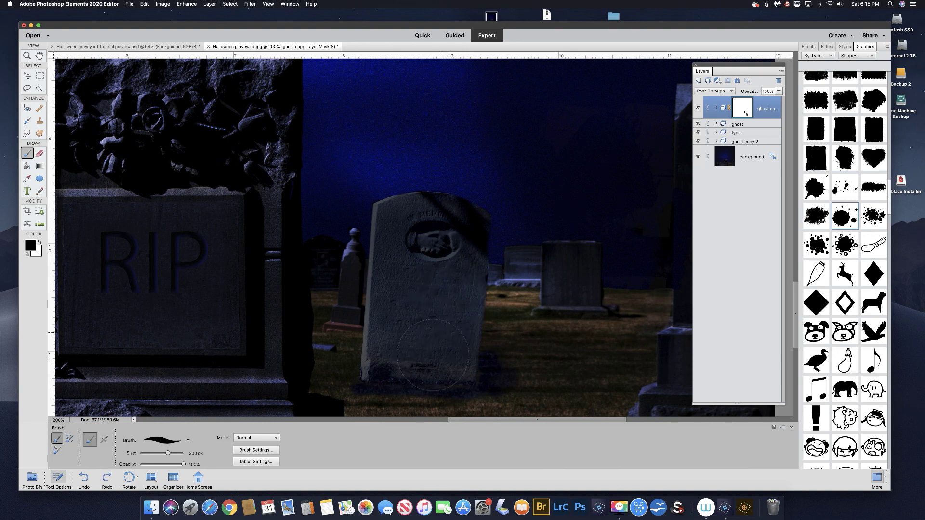
pyautogui.moveTo(420, 229)
pyautogui.mouseDown()
pyautogui.moveTo(406, 335)
pyautogui.moveTo(424, 326)
pyautogui.moveTo(433, 296)
pyautogui.moveTo(421, 295)
pyautogui.moveTo(431, 301)
pyautogui.mouseUp()
pyautogui.press('super+0')
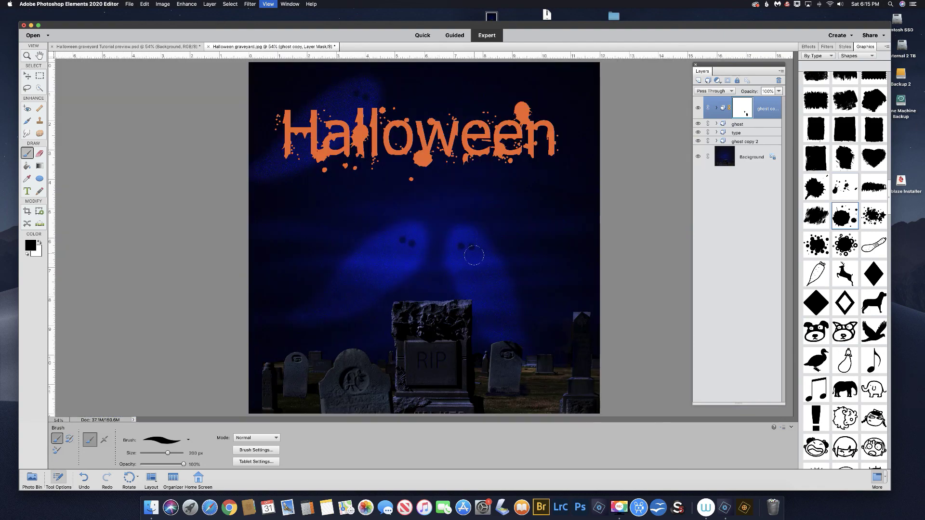